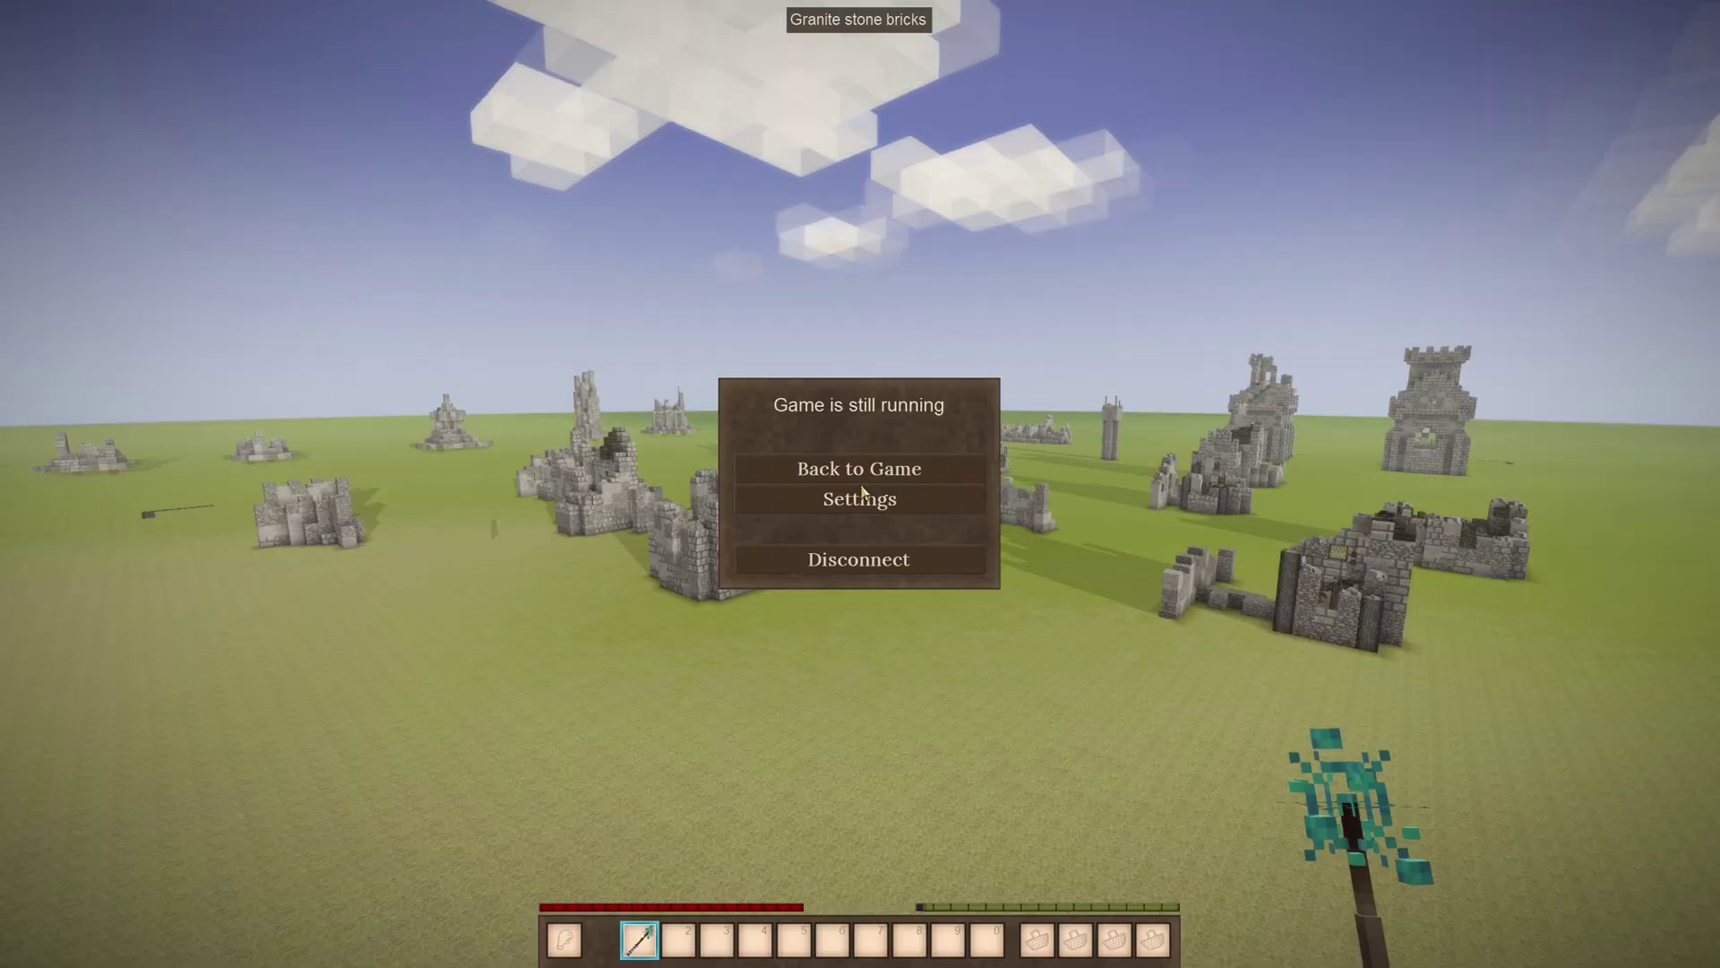
# Look up the Creative mode key bindings in the game's control settings.
pyautogui.click(866, 499)
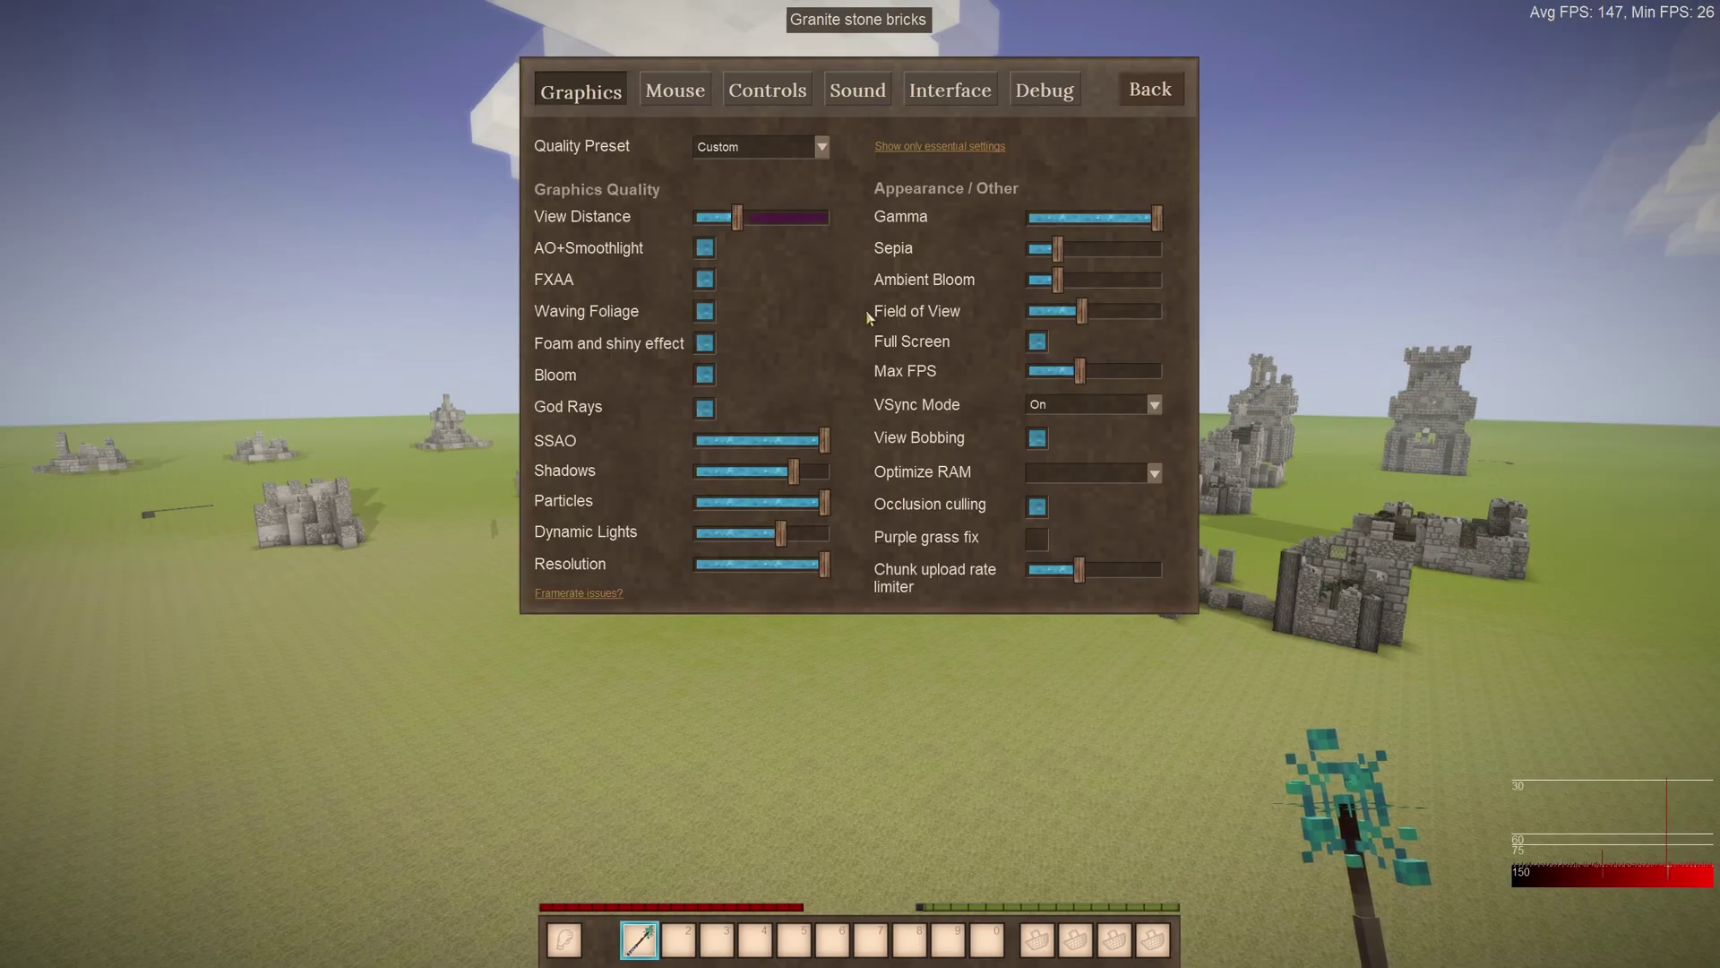
pyautogui.click(766, 93)
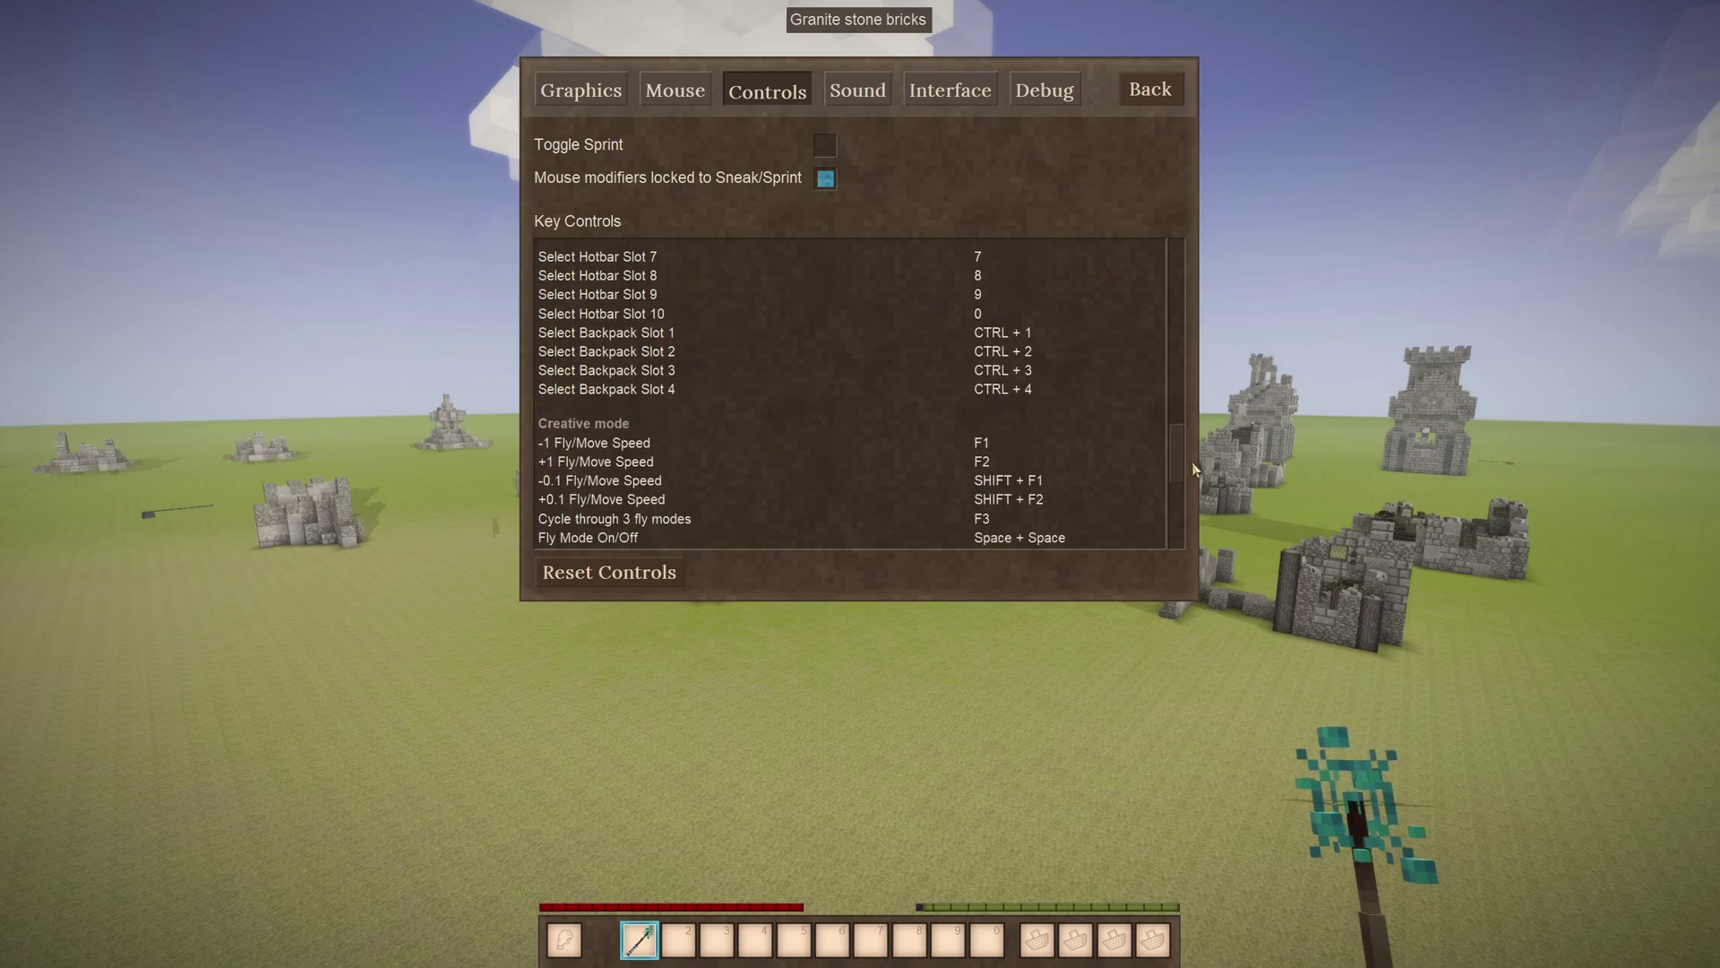
pyautogui.moveTo(1197, 501); pyautogui.dragTo(1198, 518)
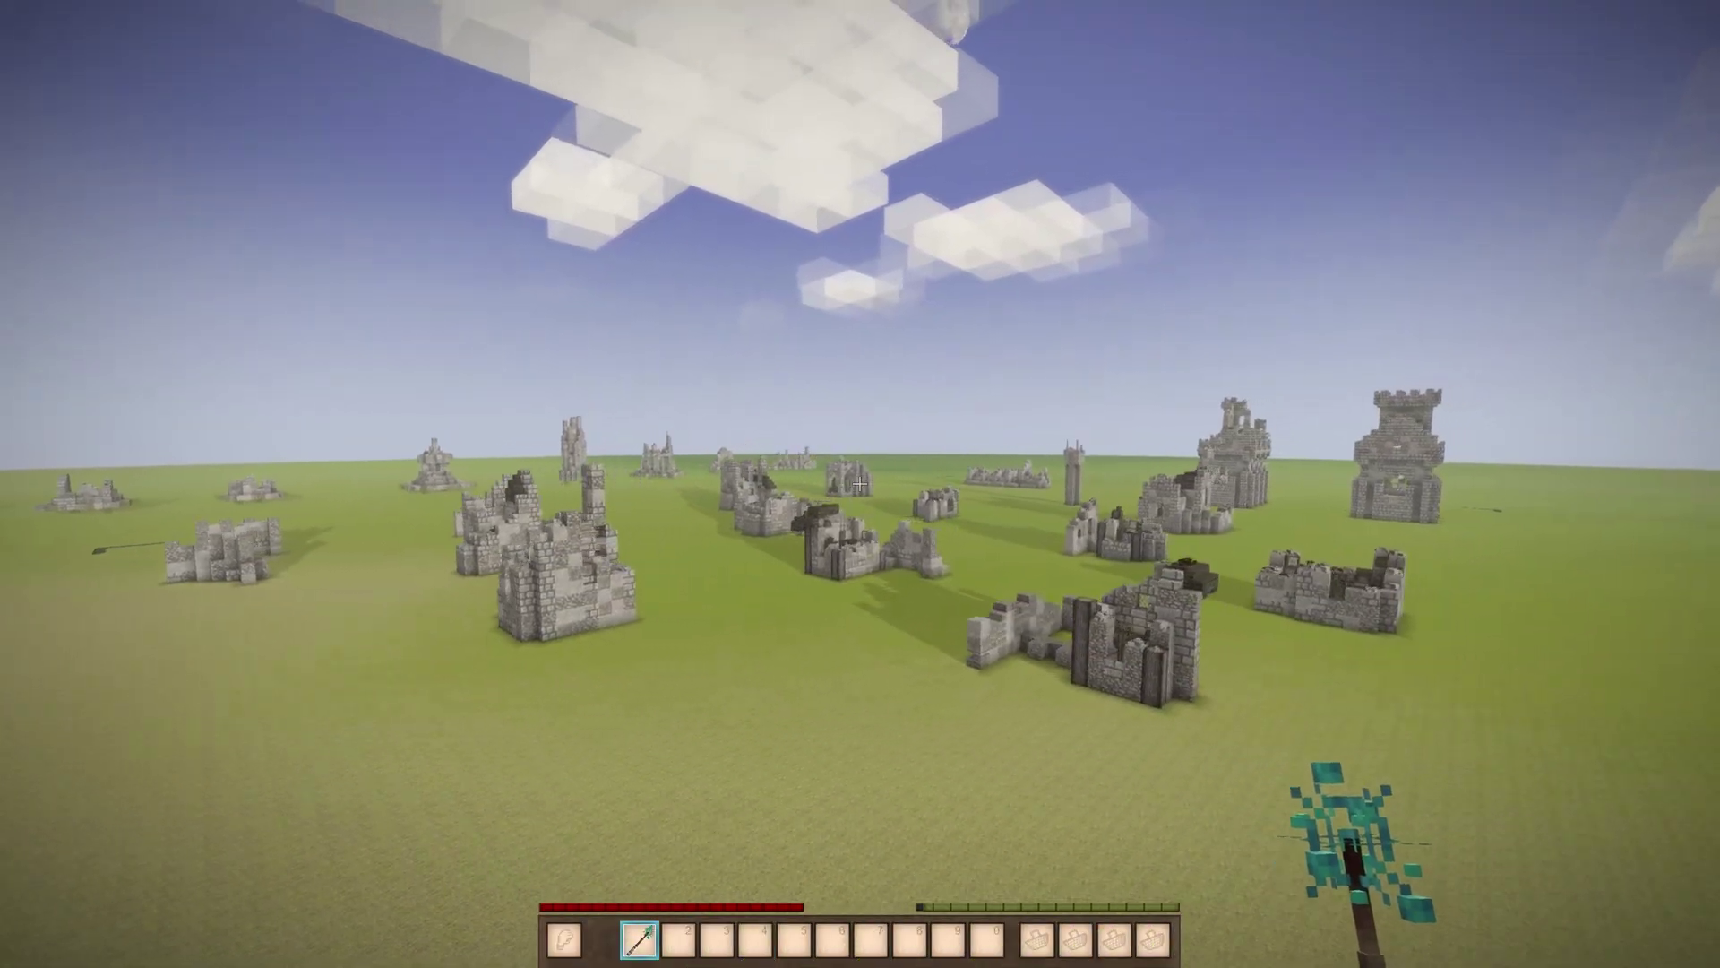
# Turn off full screen in the graphics settings and maximize the game window.
pyautogui.press('Escape')
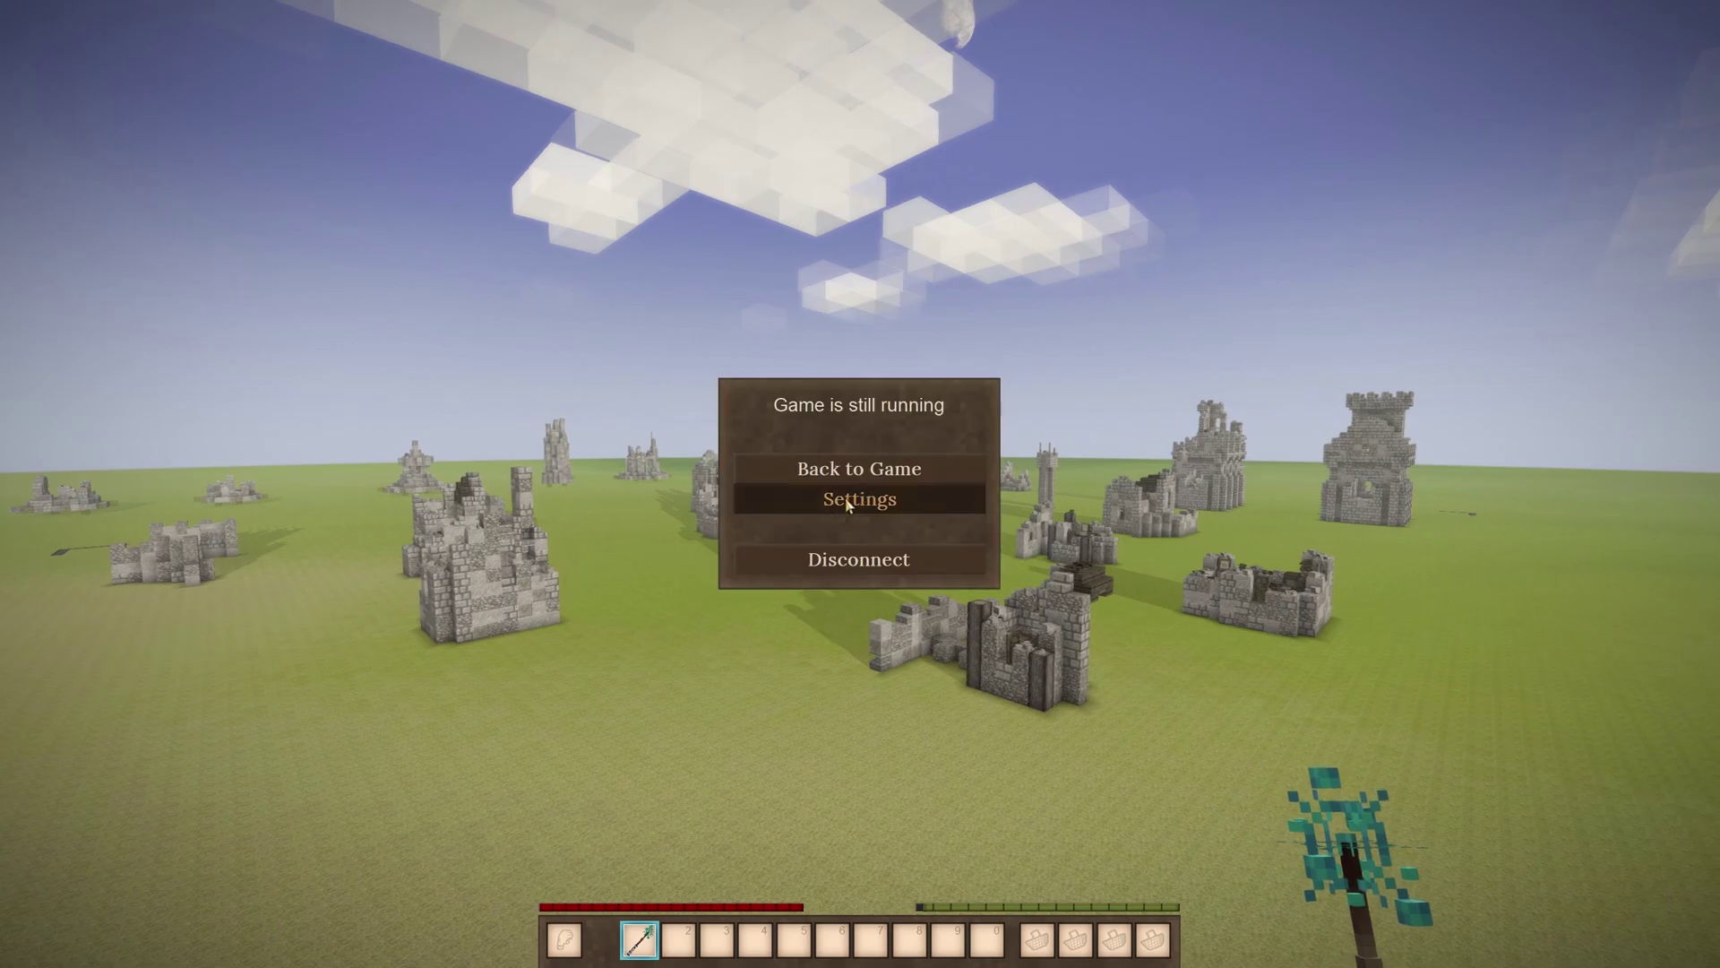
pyautogui.click(848, 504)
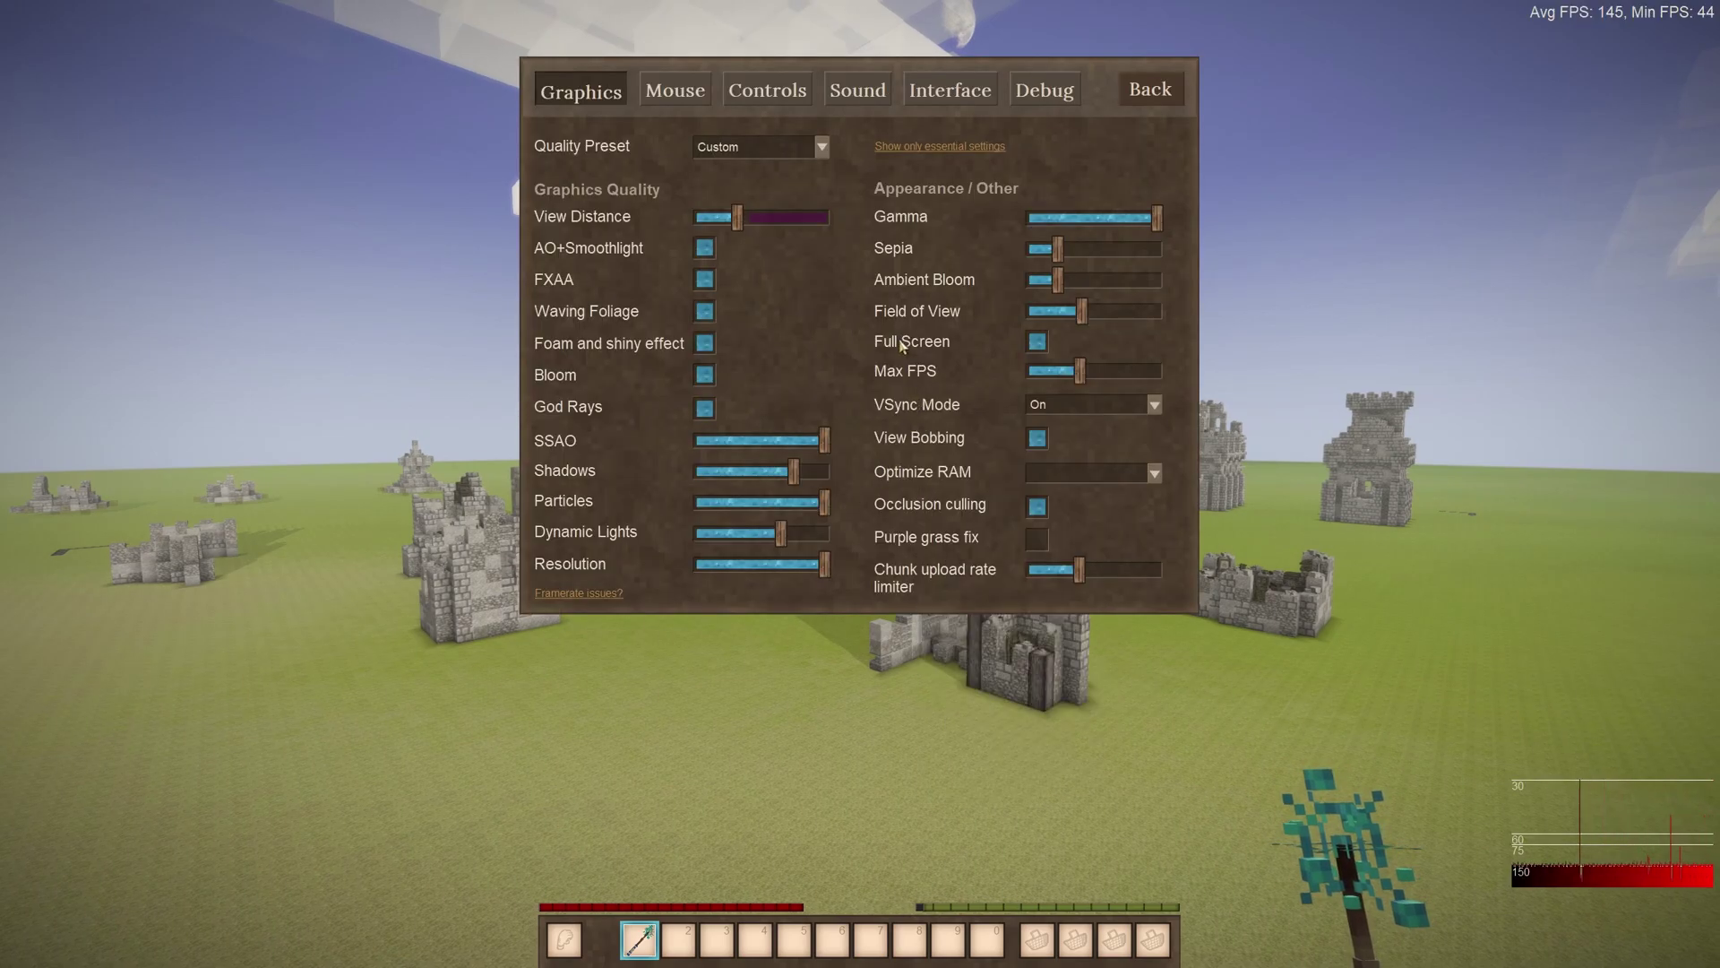
pyautogui.click(1036, 344)
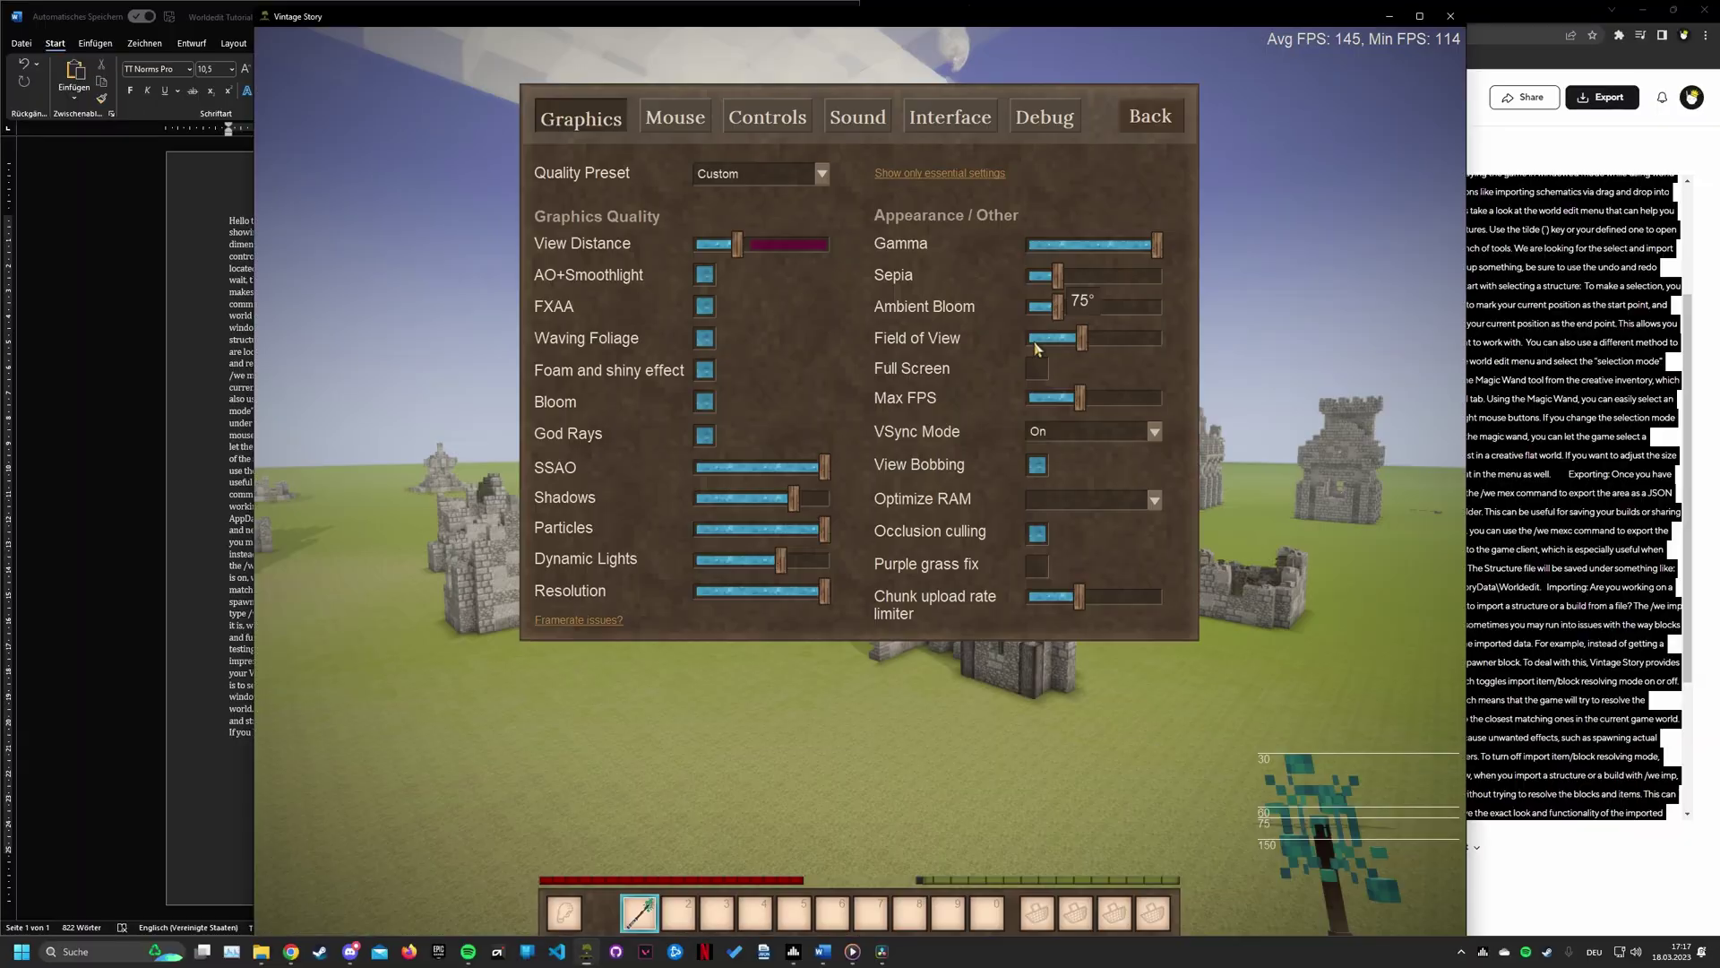
pyautogui.doubleClick(1047, 26)
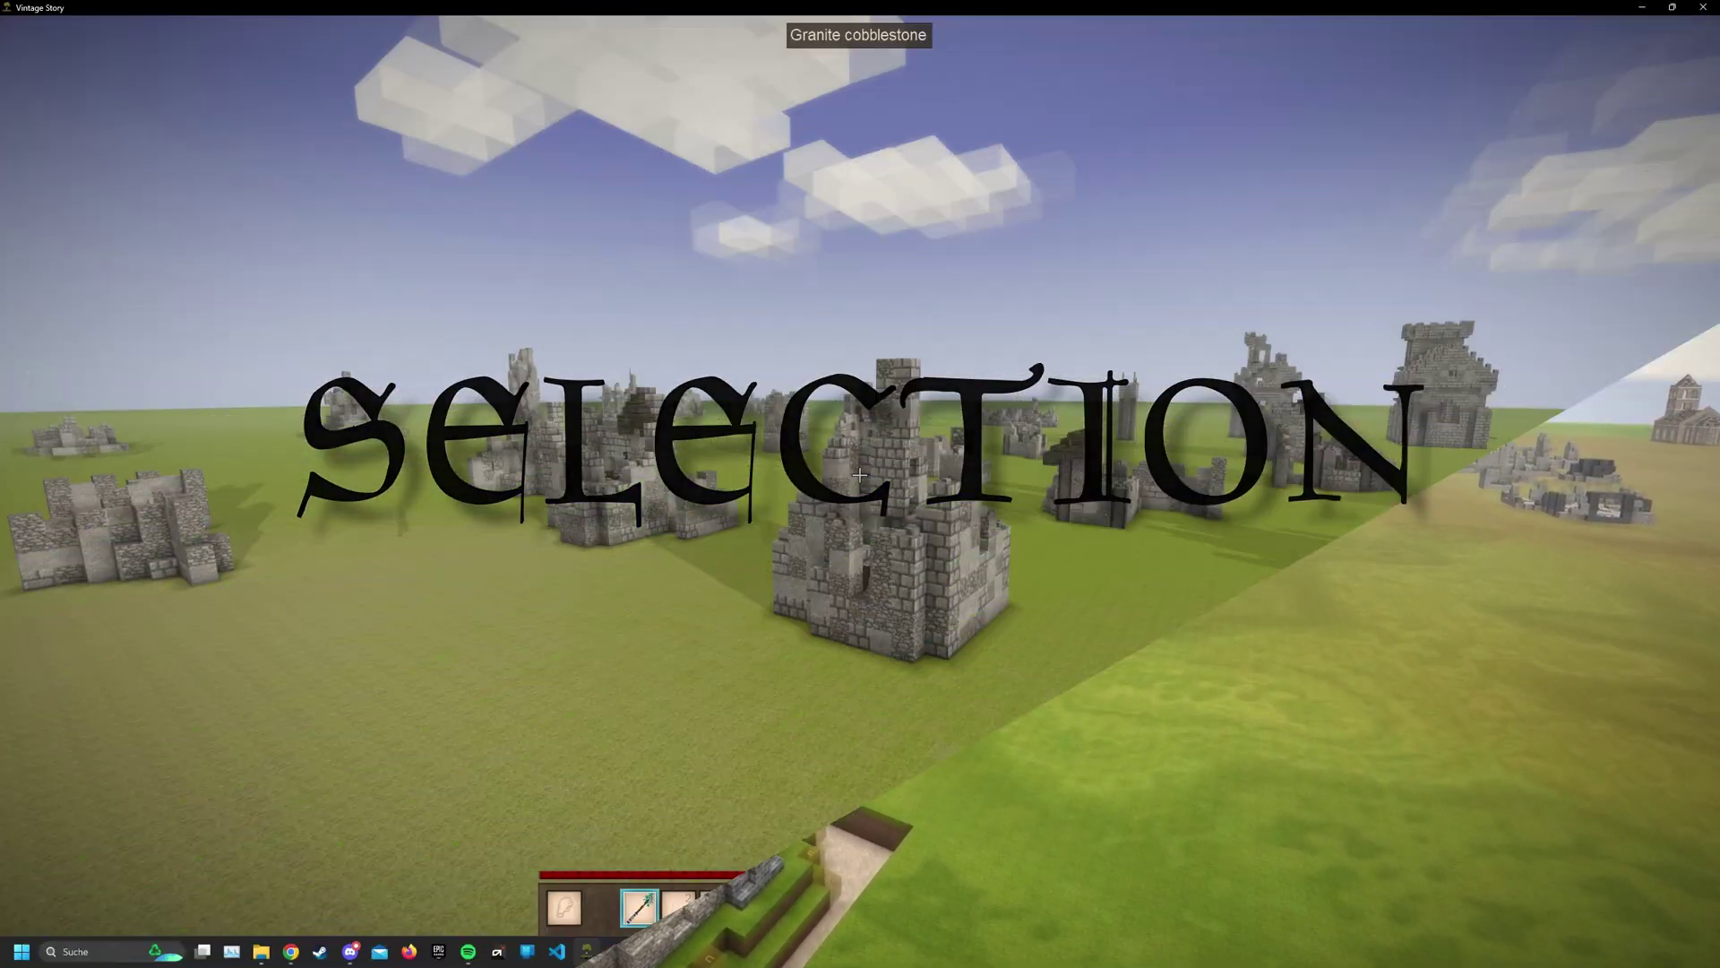
# Activate the world edit Import tool after viewing the Select tool, and undo the last world edit operation.
pyautogui.press('`')
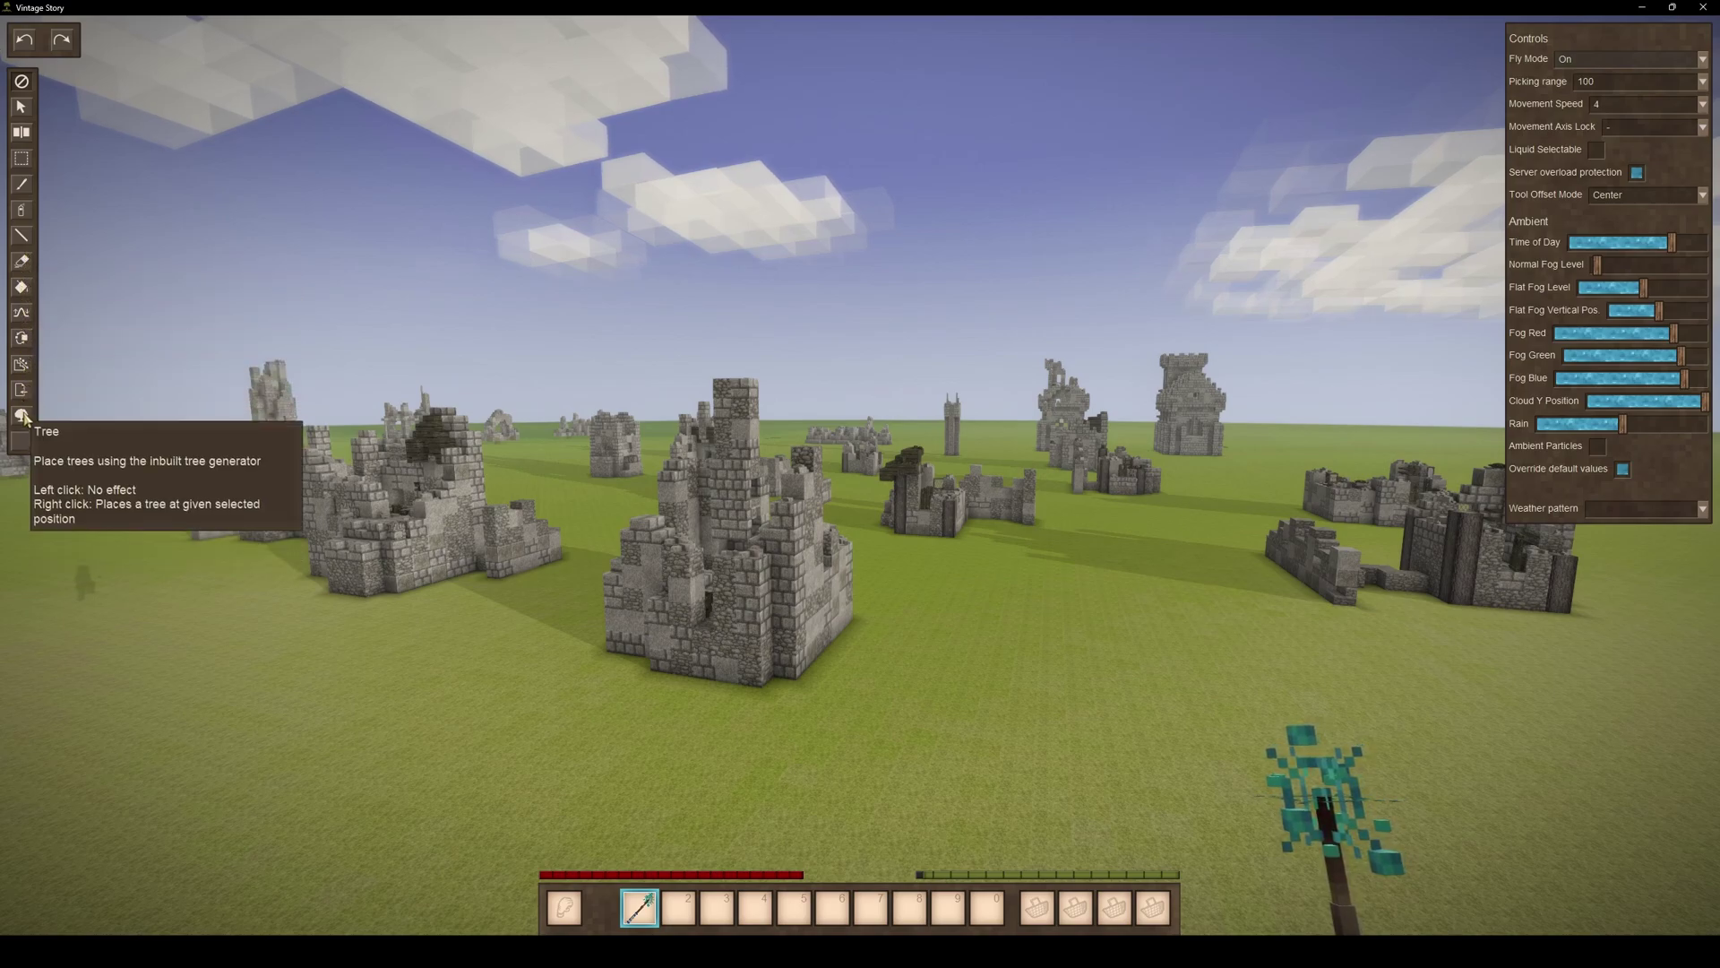
pyautogui.click(27, 162)
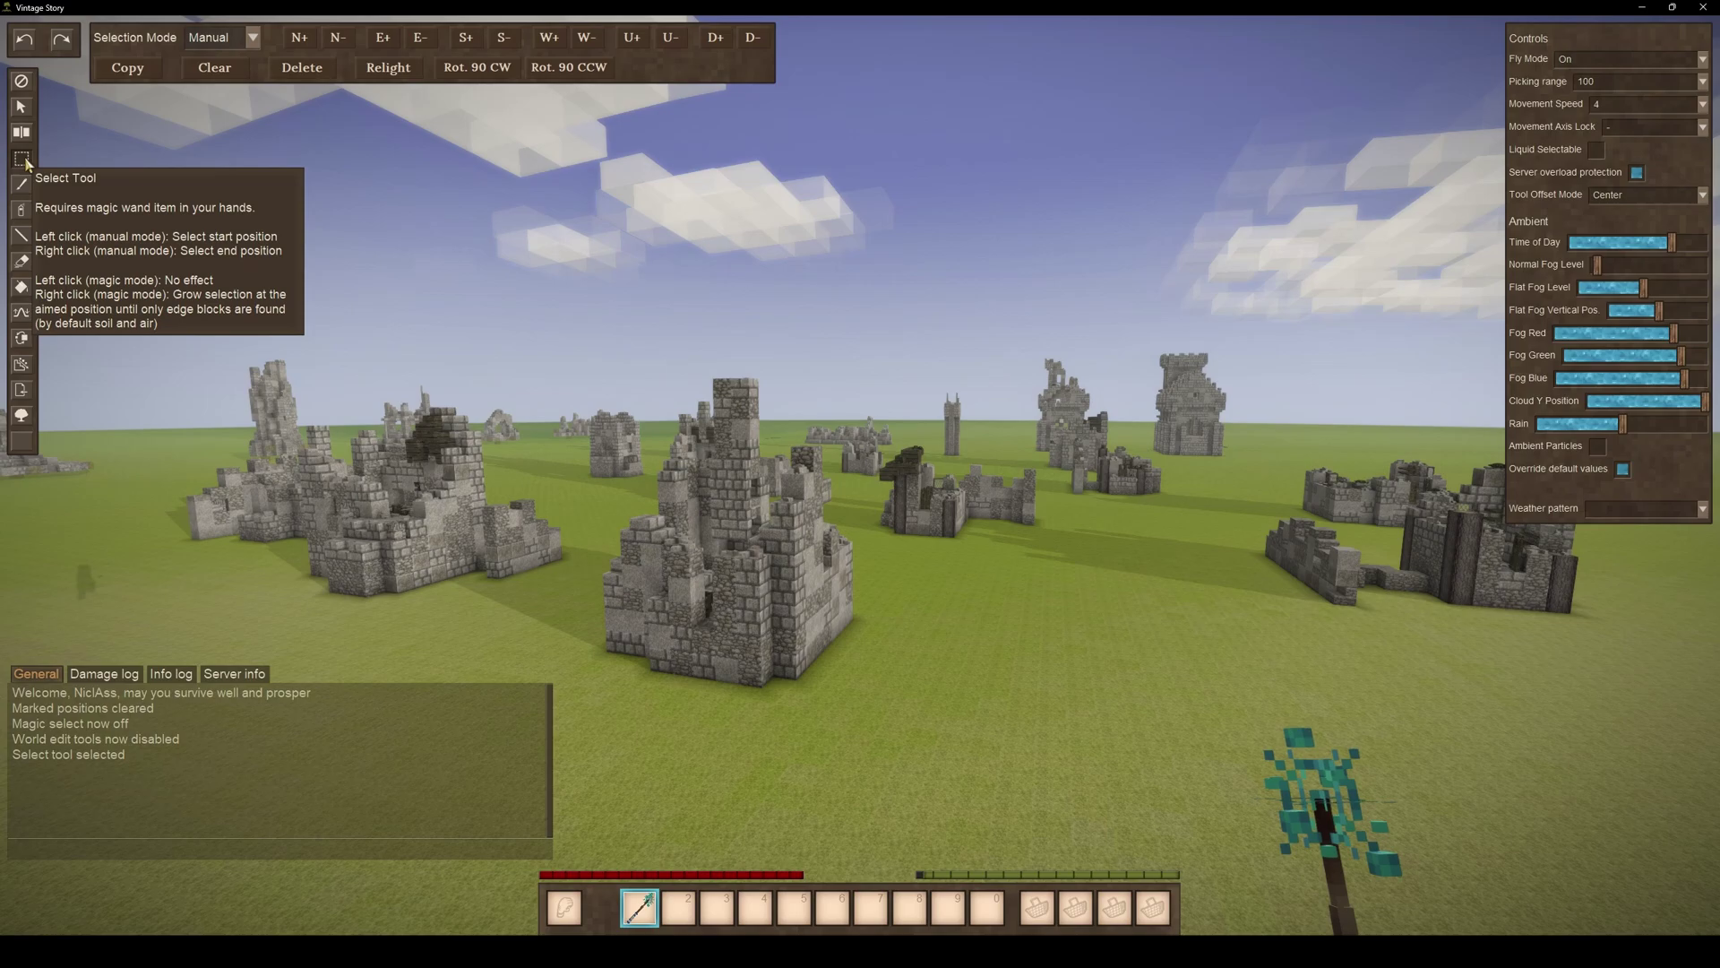
pyautogui.click(21, 390)
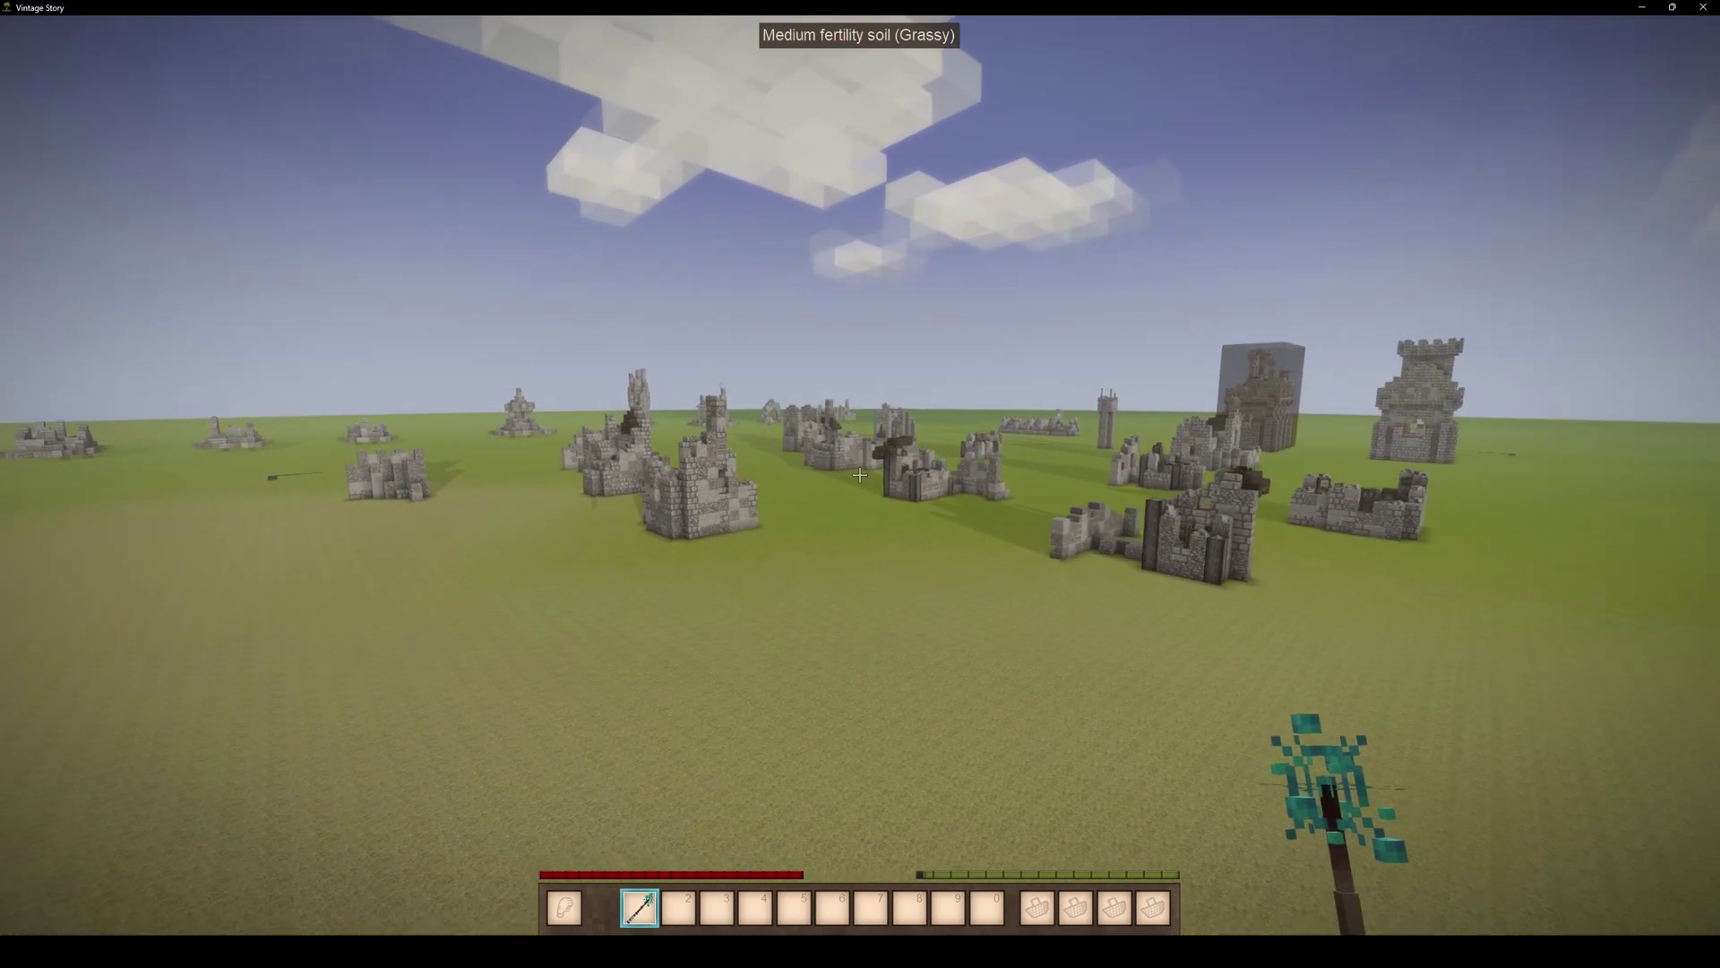
pyautogui.hotkey('ctrl', 'z')
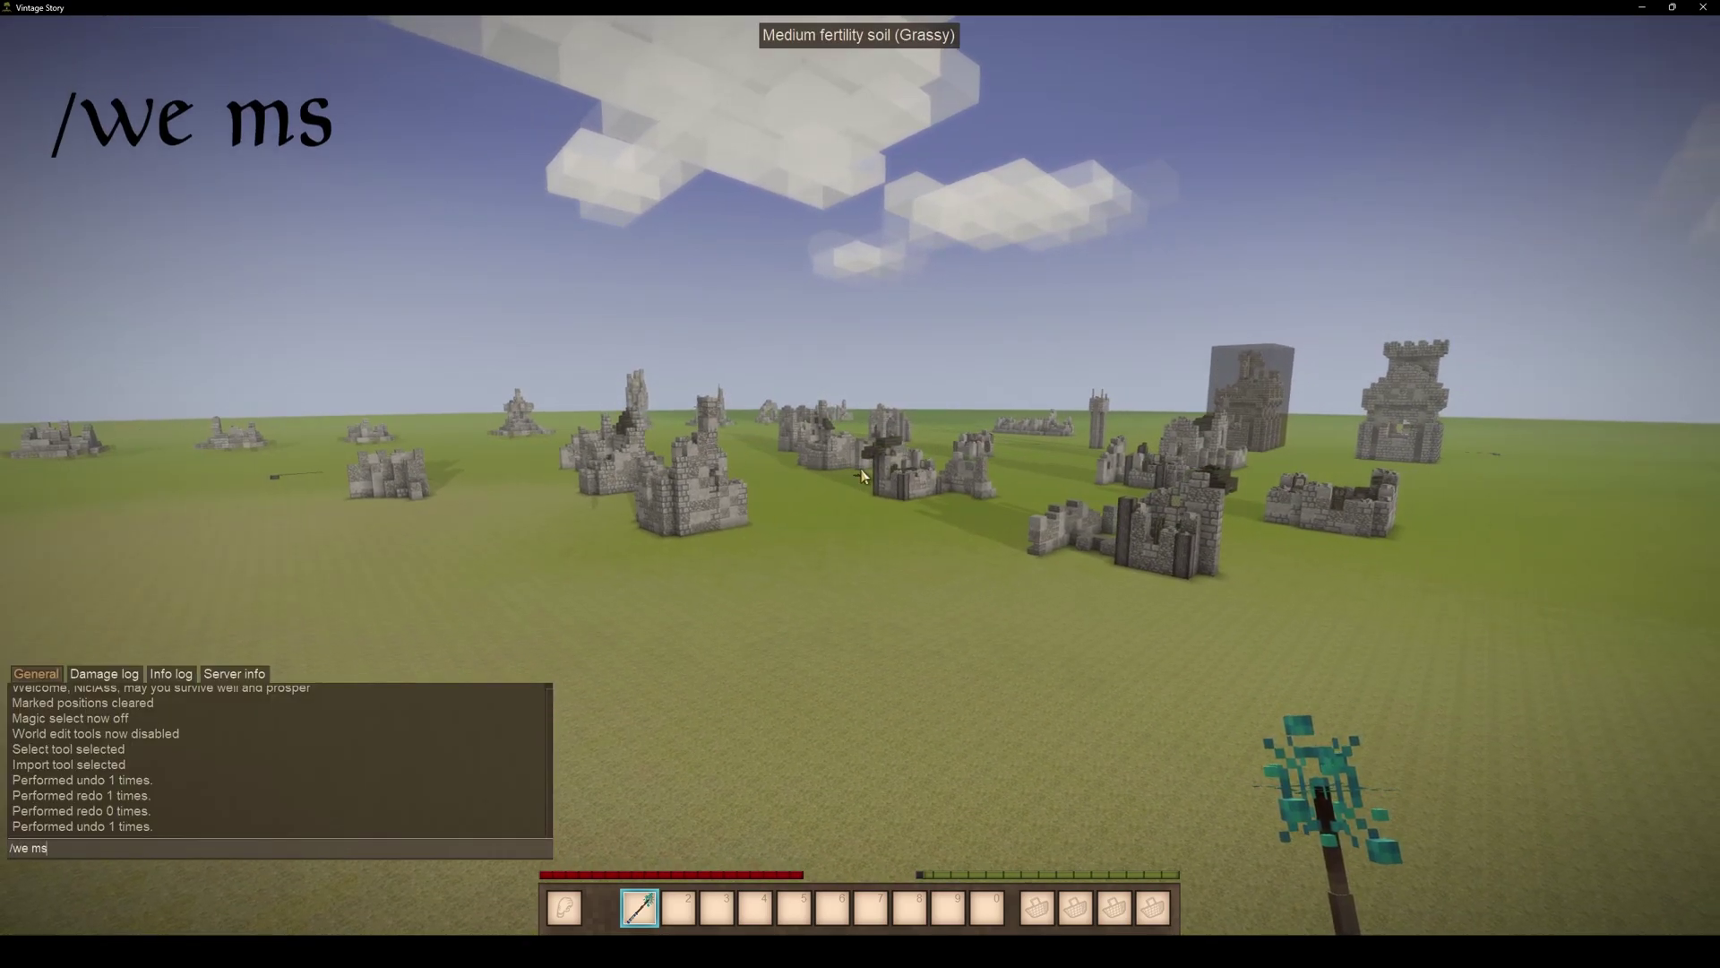
# Mark the selection's start position with /we ms and its end position at the opposite corner with /we me.
pyautogui.press('s')
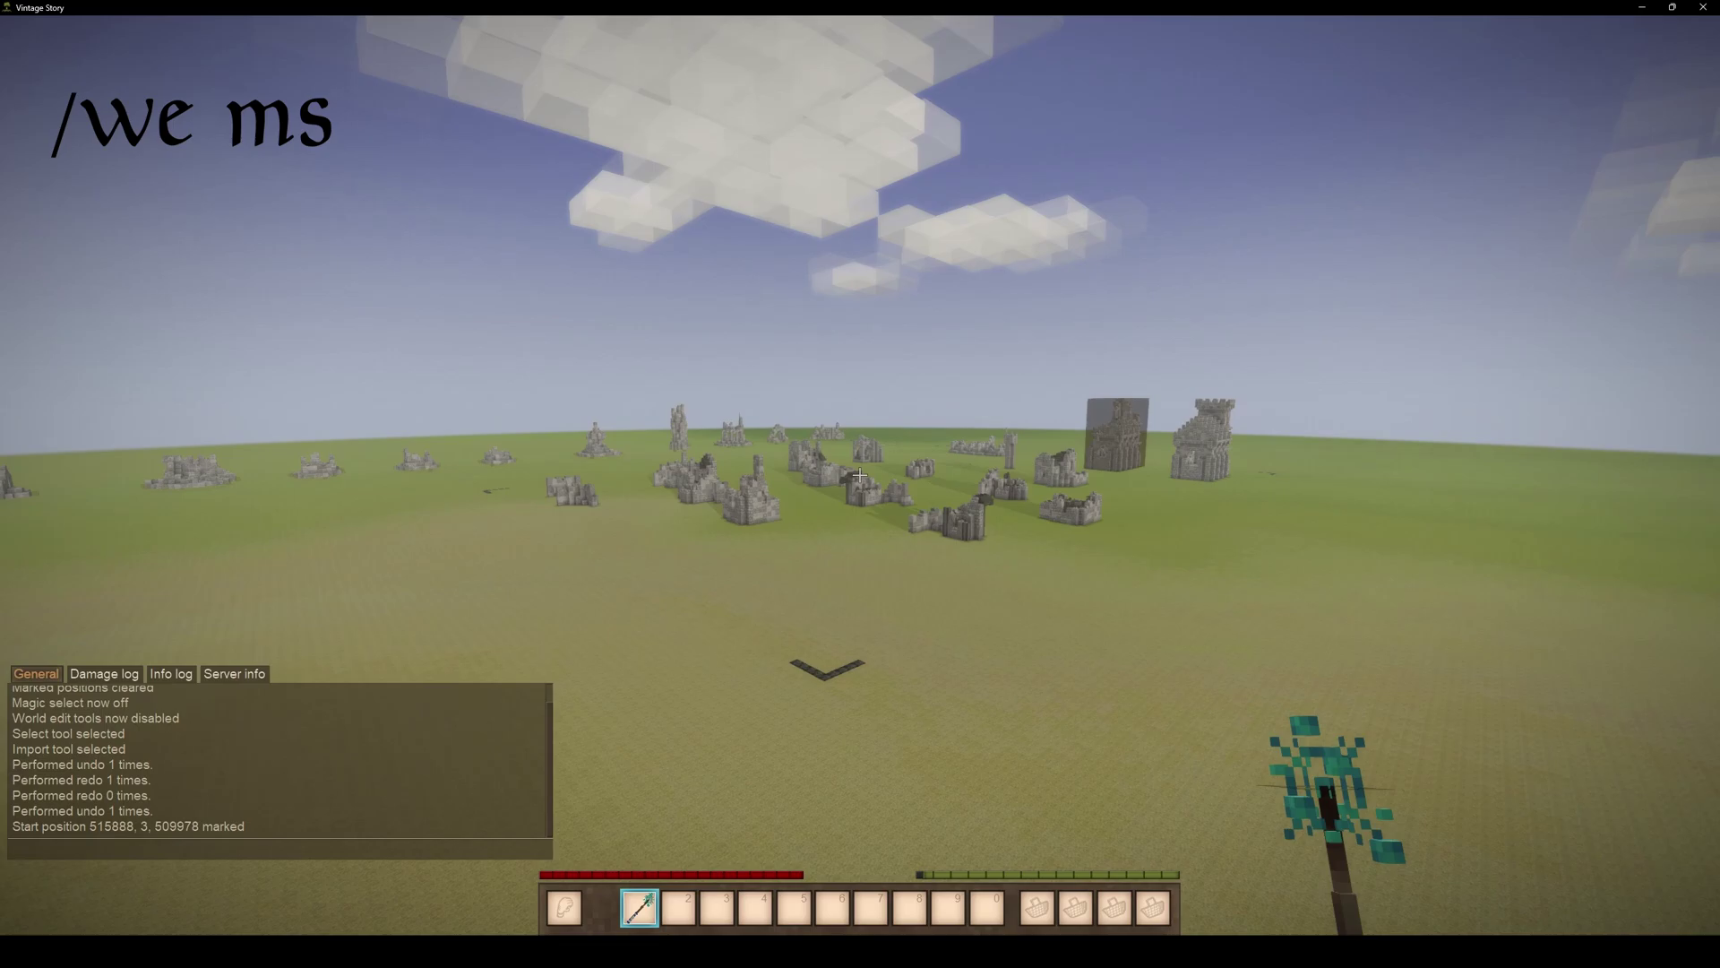
pyautogui.press('t')
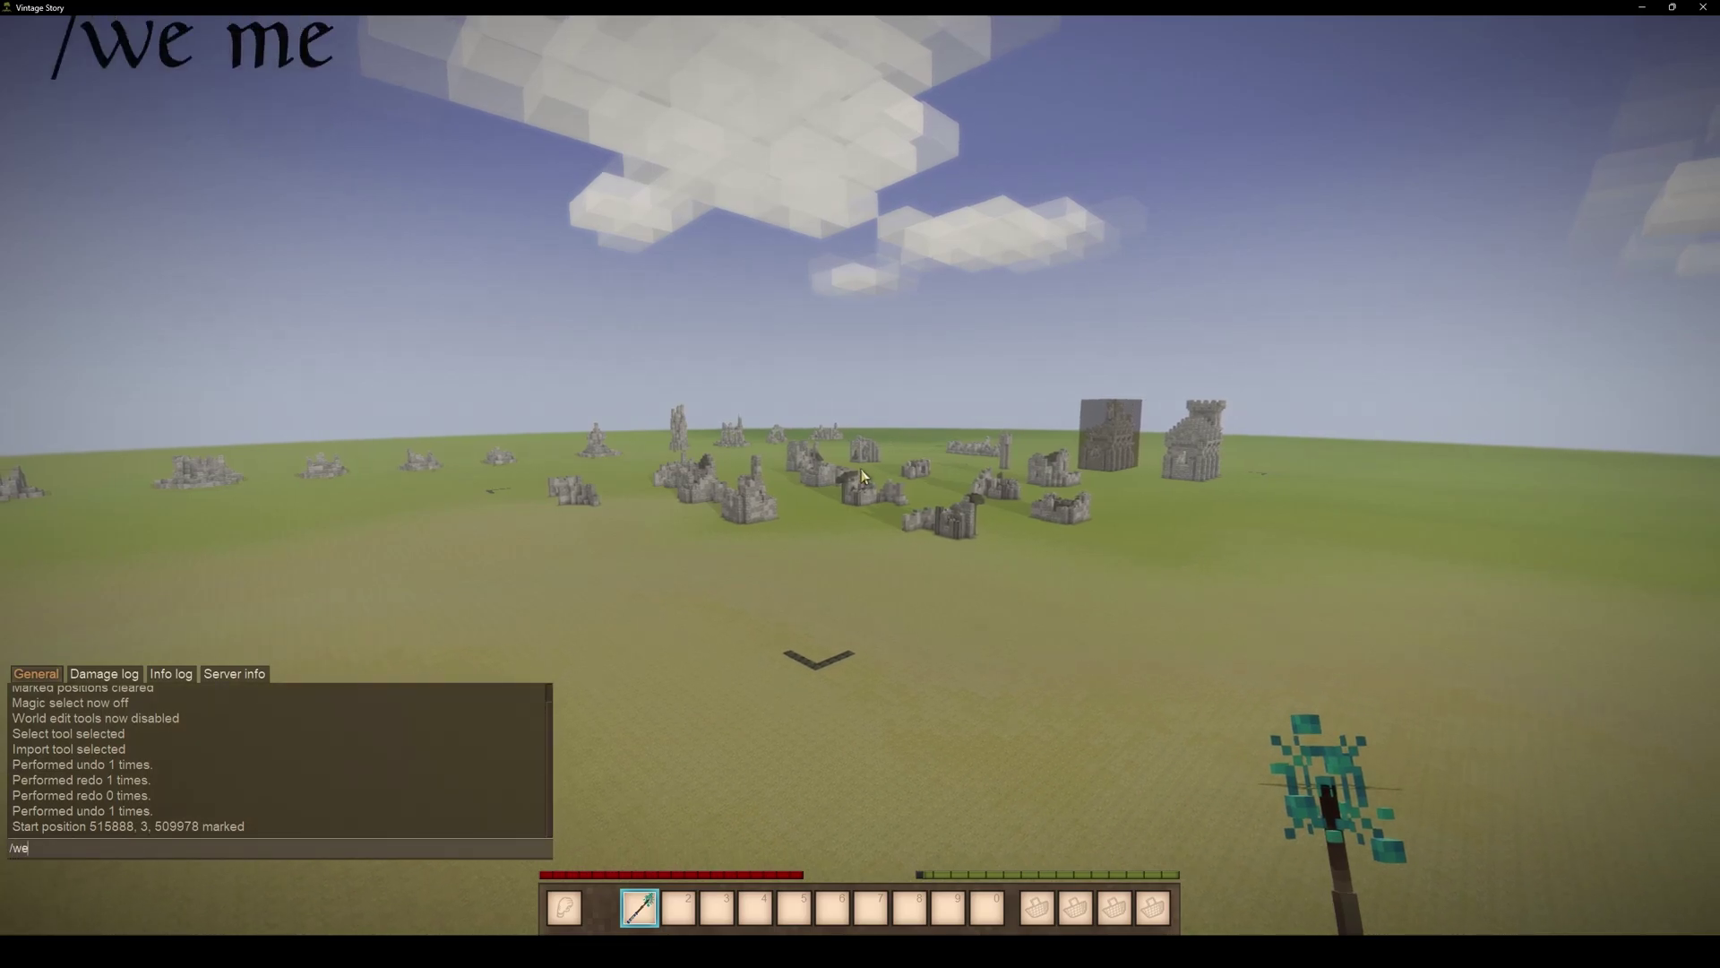
pyautogui.write('/we me')
pyautogui.press('Return')
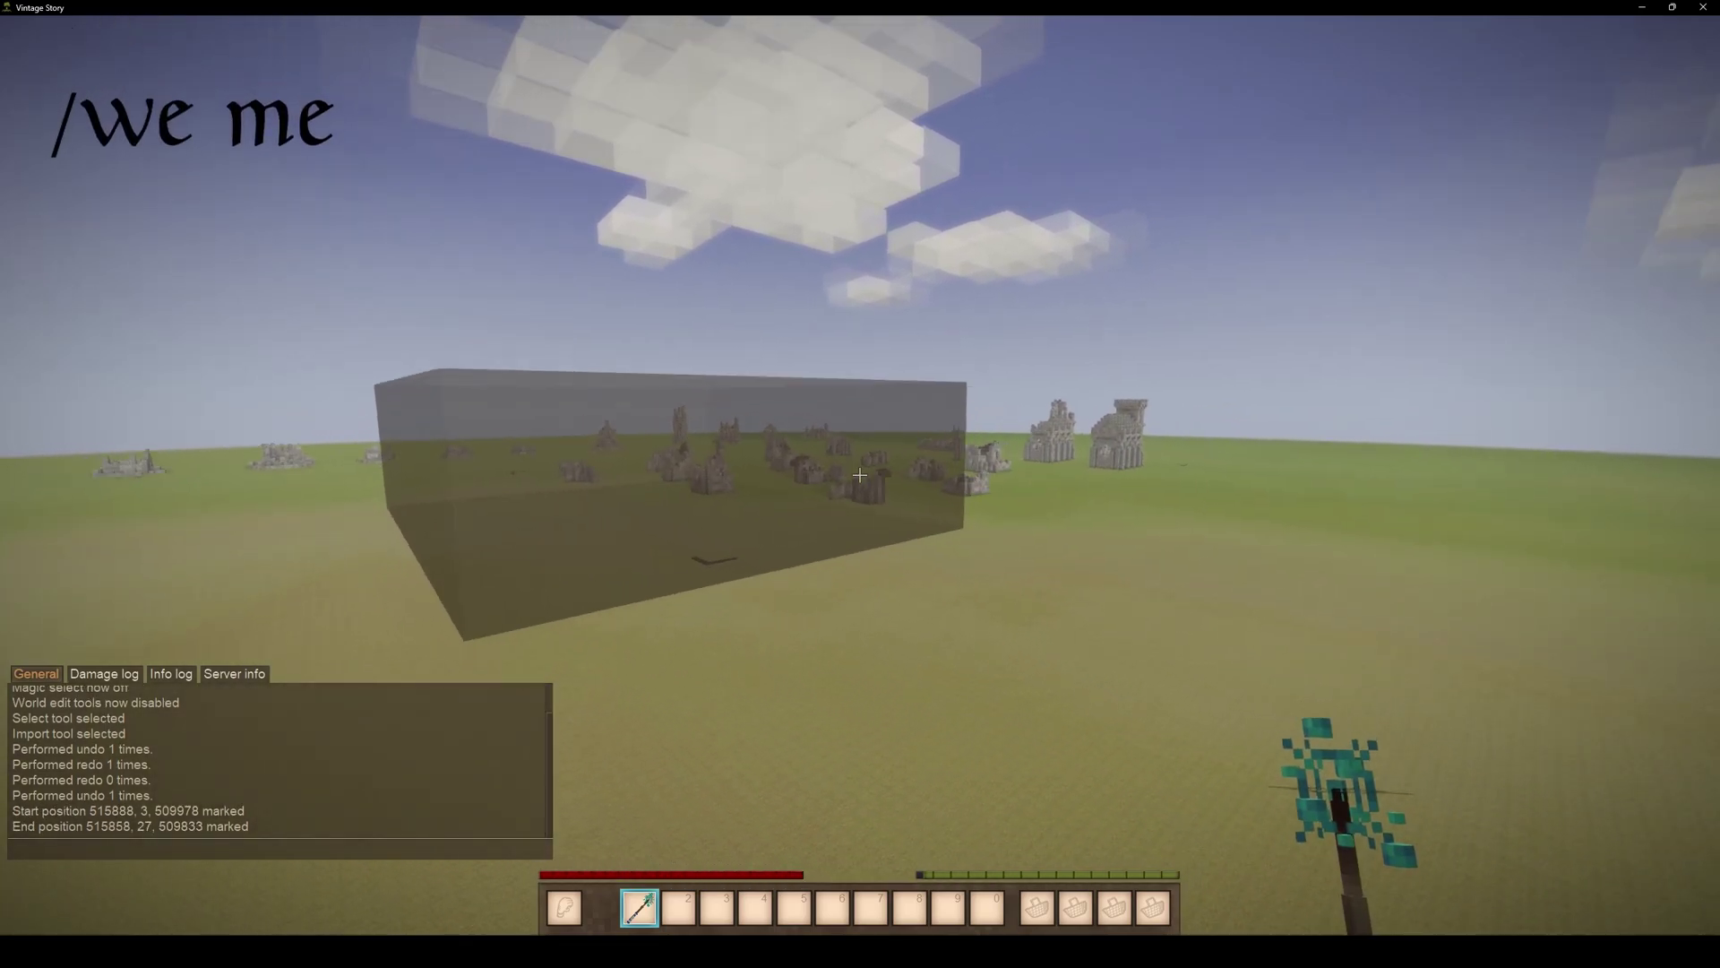
pyautogui.press('d')
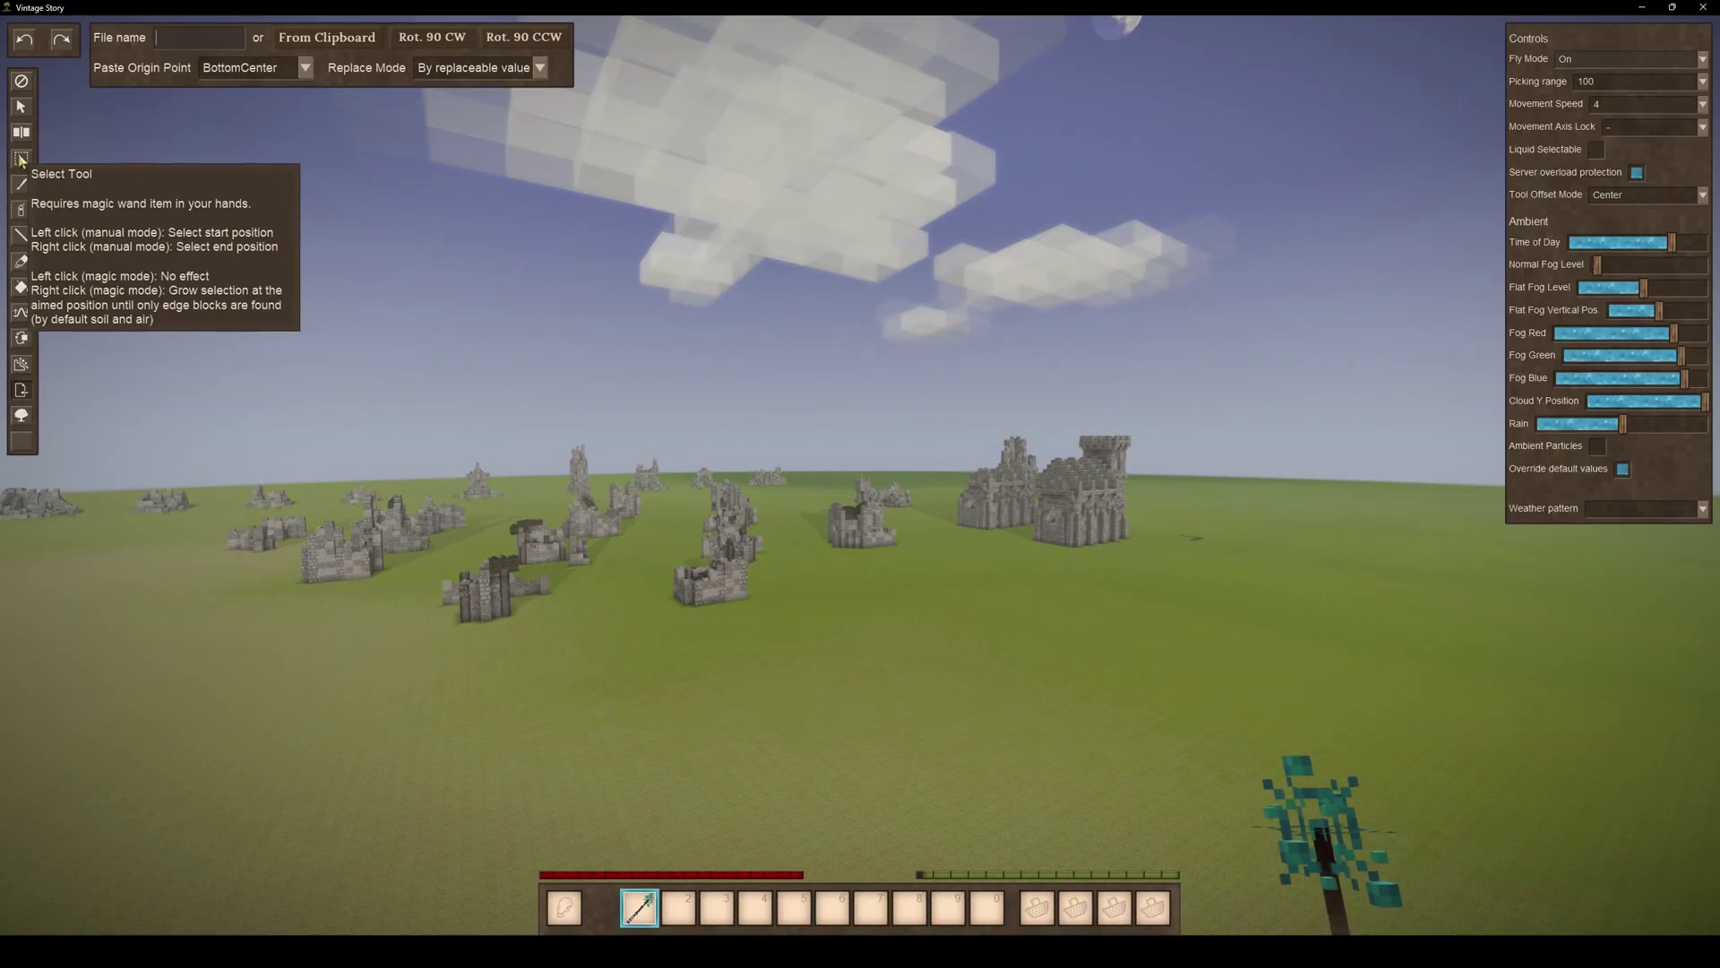
# Activate the Select tool and find the magic wand among the Special items of the creative inventory.
pyautogui.click(19, 159)
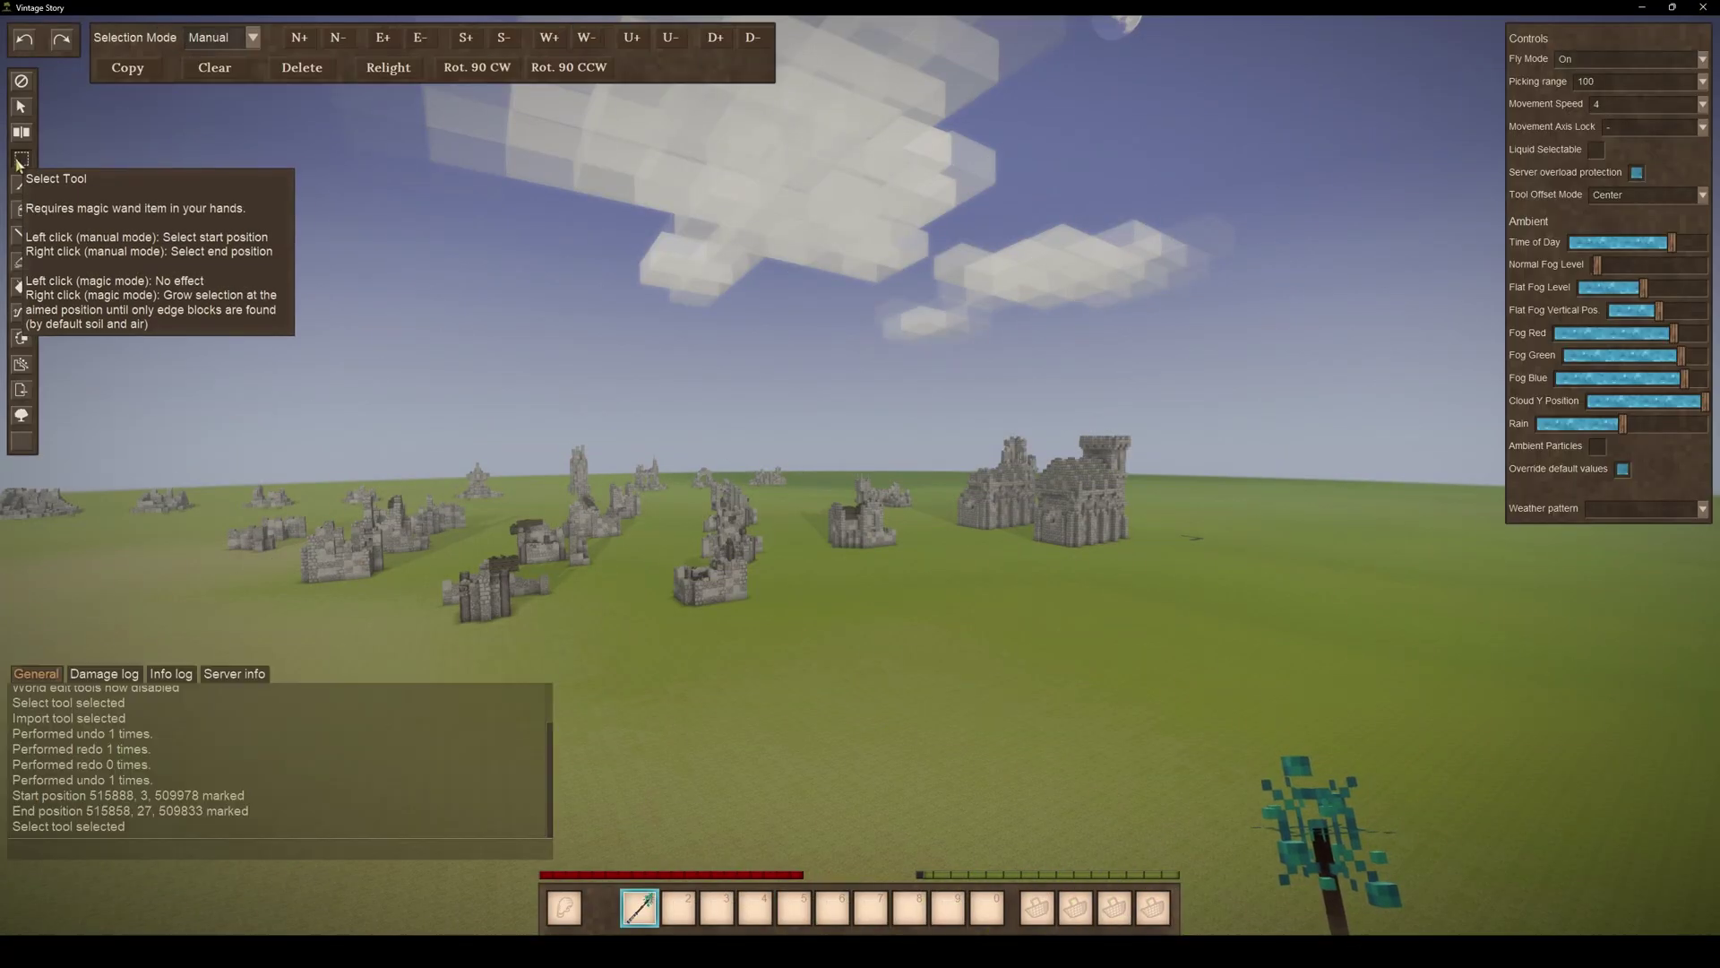
pyautogui.press('e')
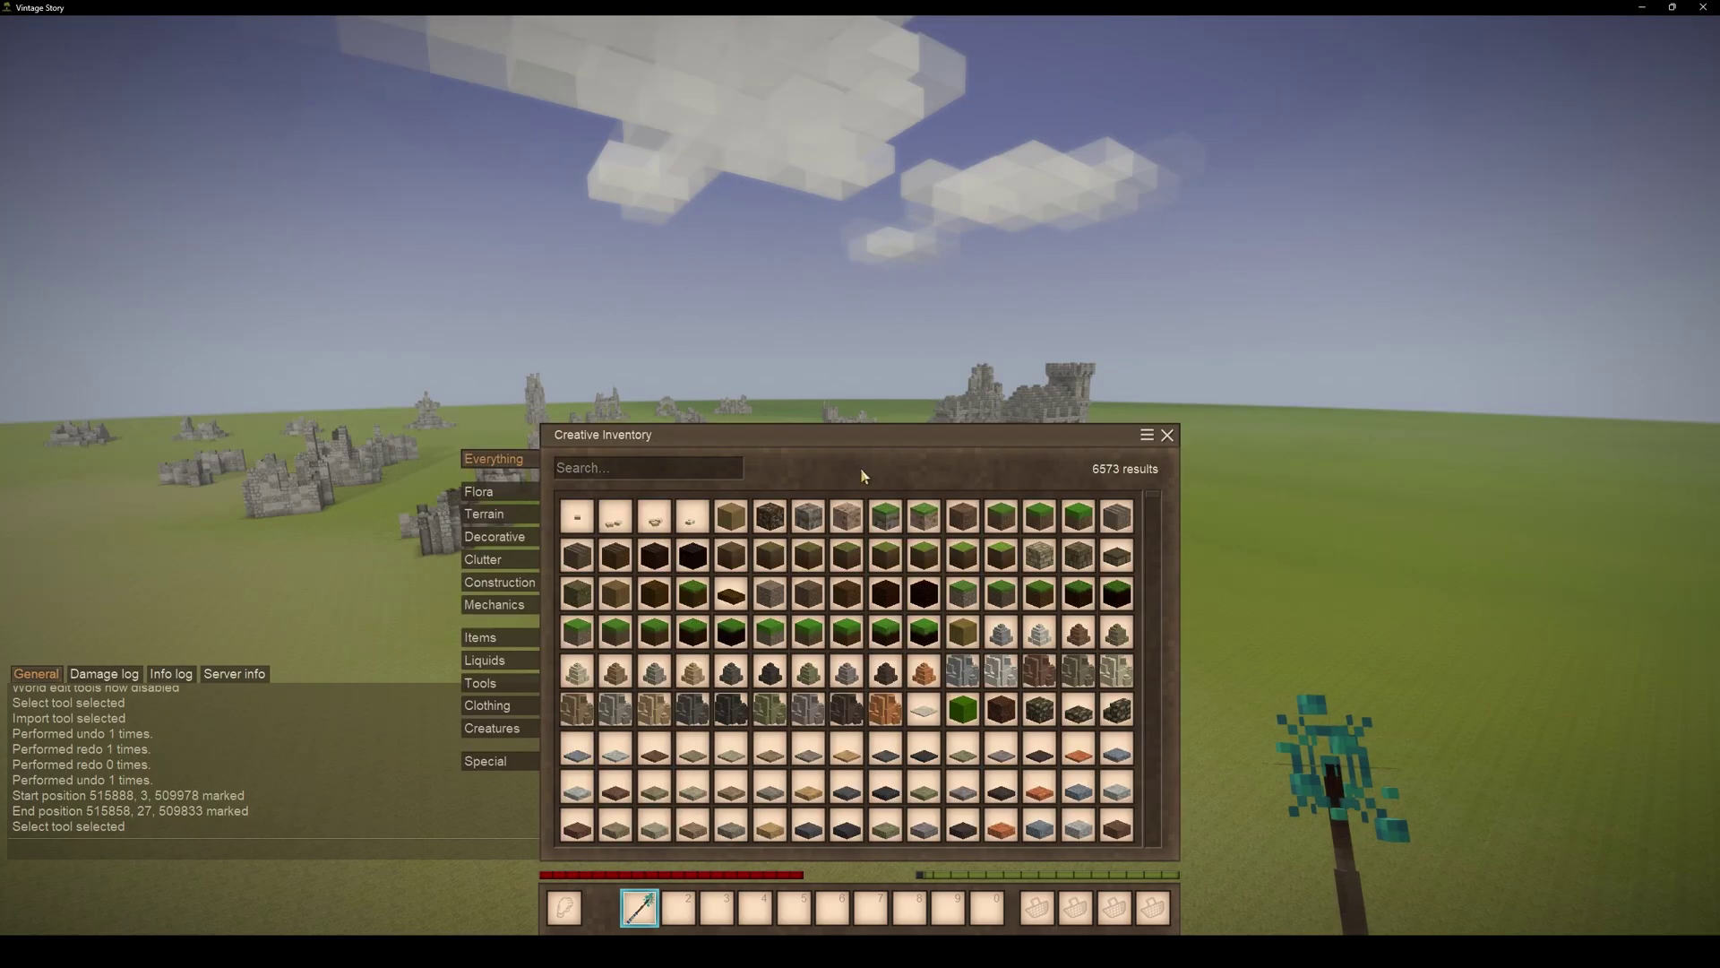
pyautogui.click(507, 762)
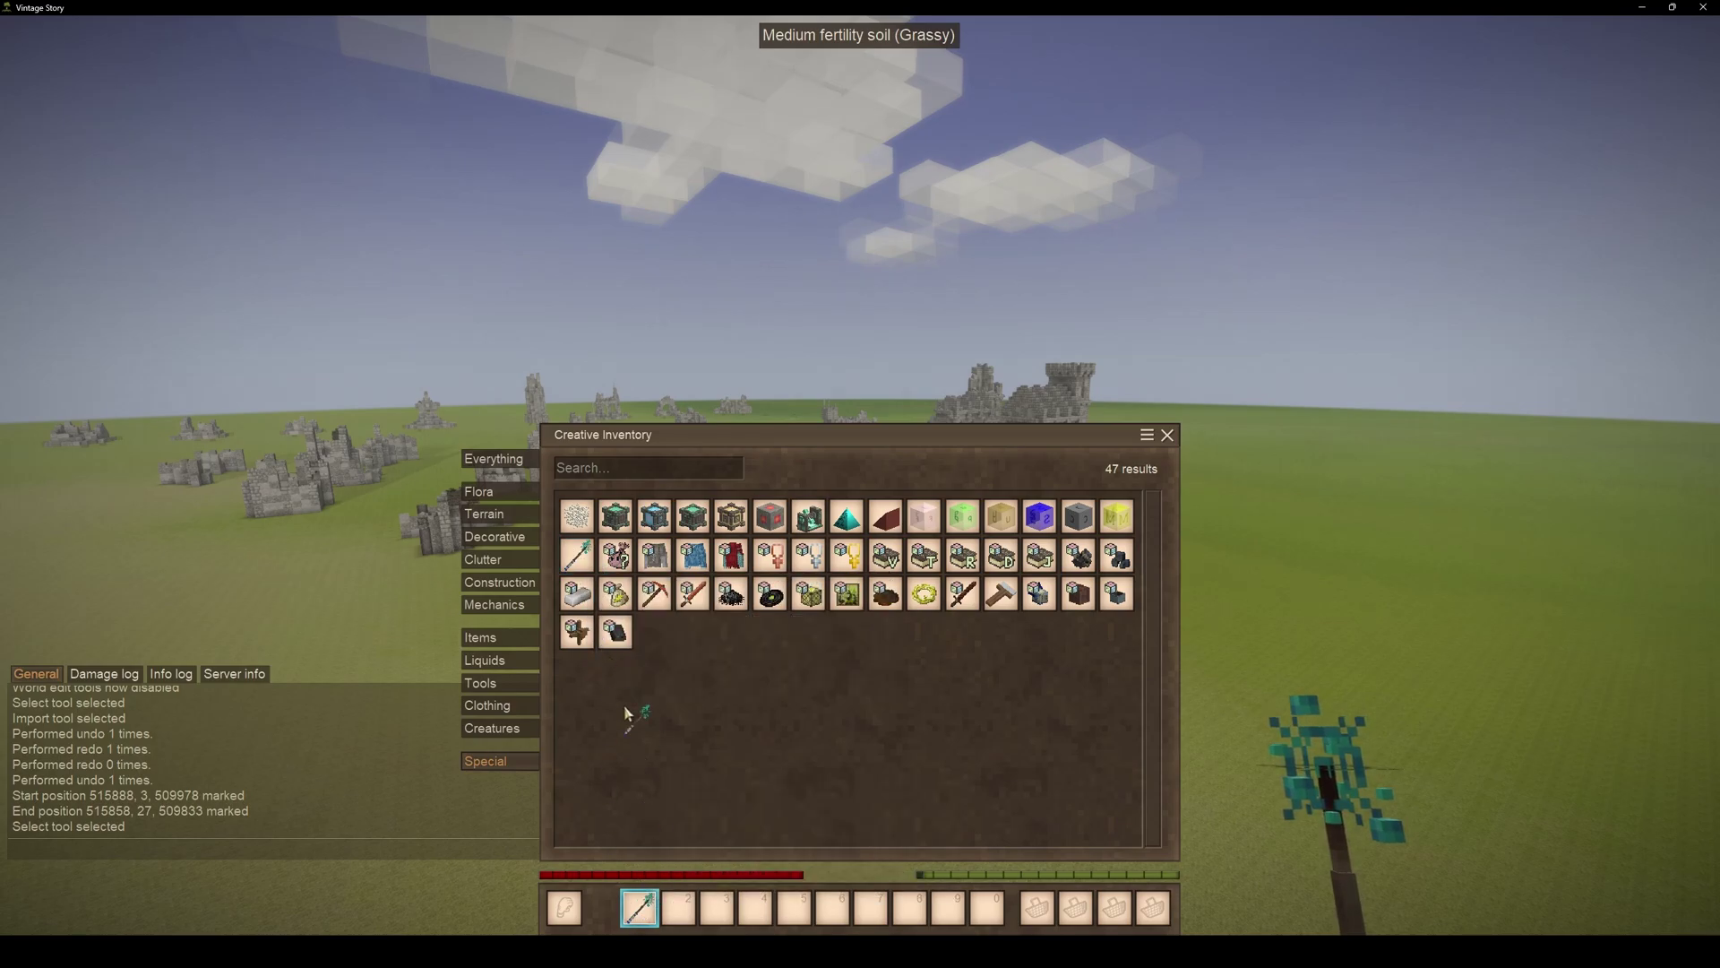
pyautogui.press('e')
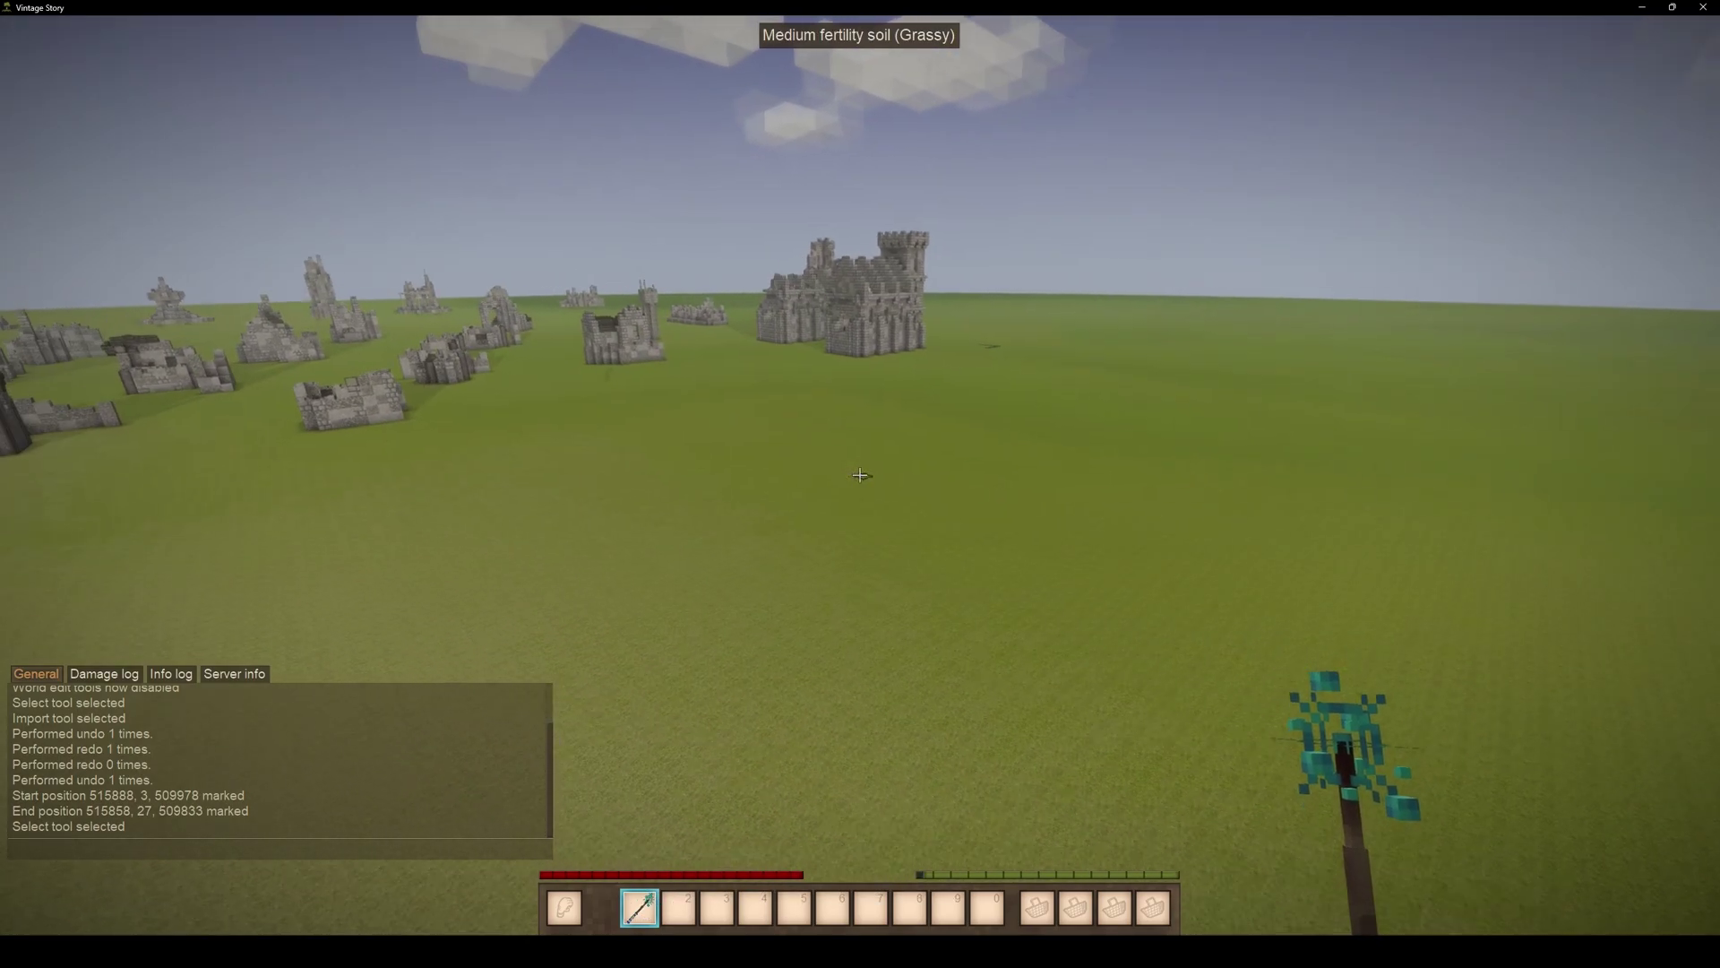
# Set the Select tool's selection mode to Magic.
pyautogui.press('`')
pyautogui.press('`')
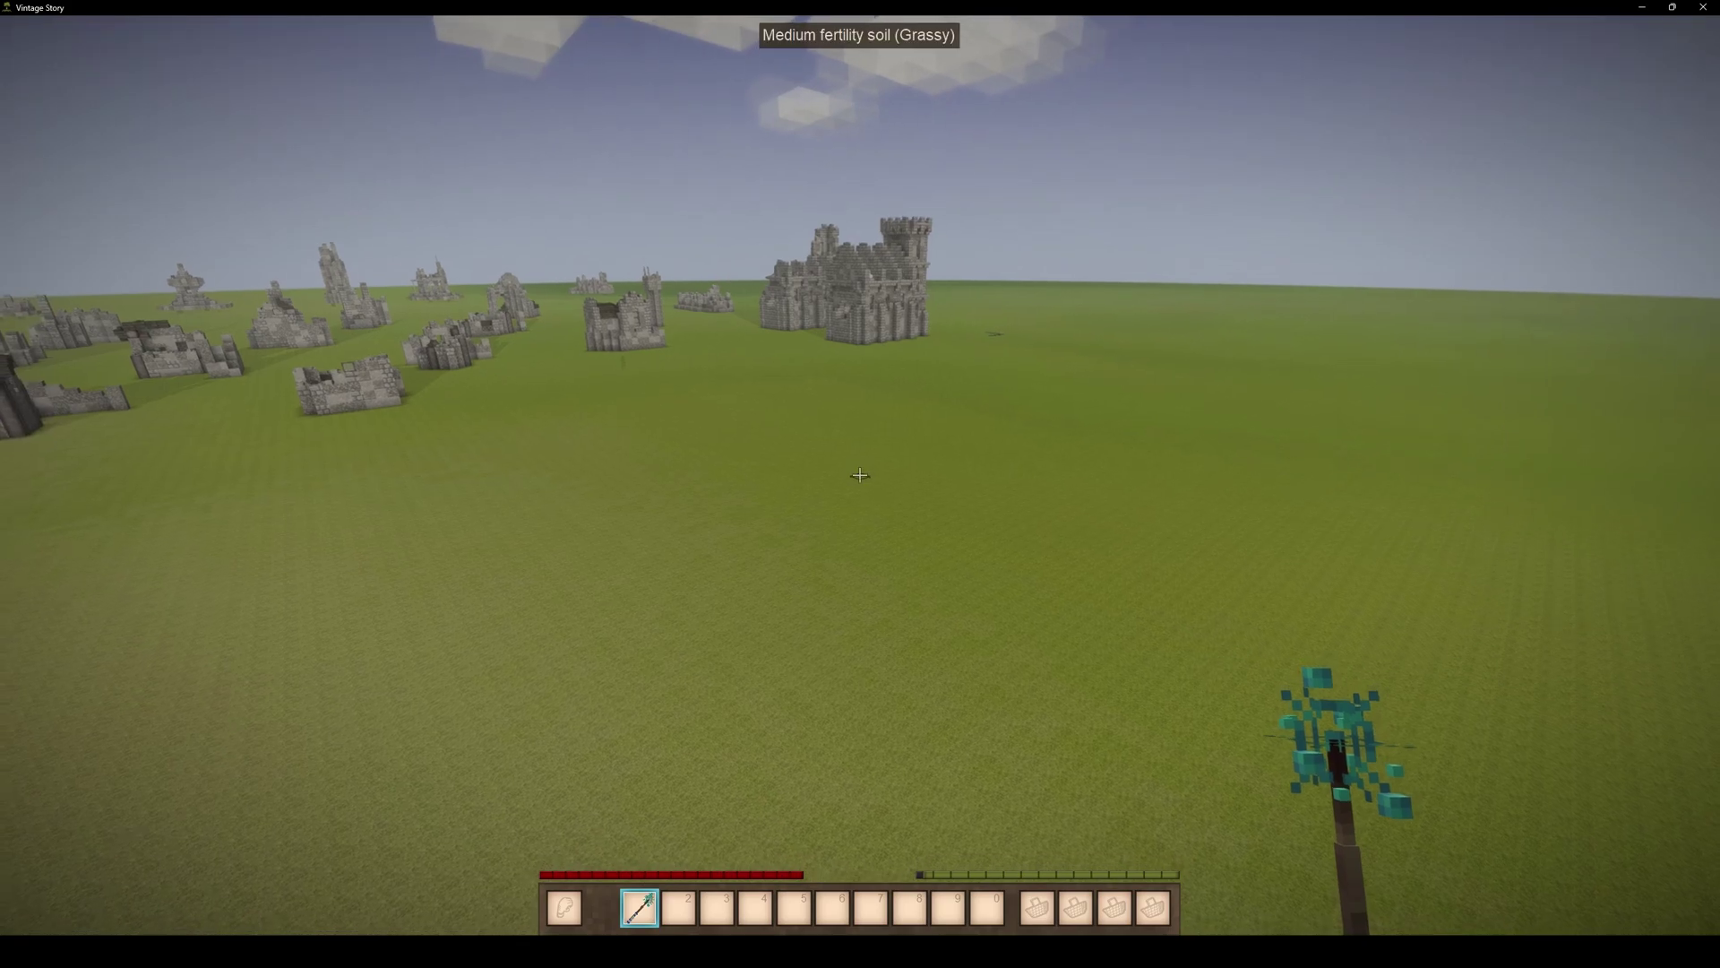
pyautogui.press('w')
pyautogui.press('space')
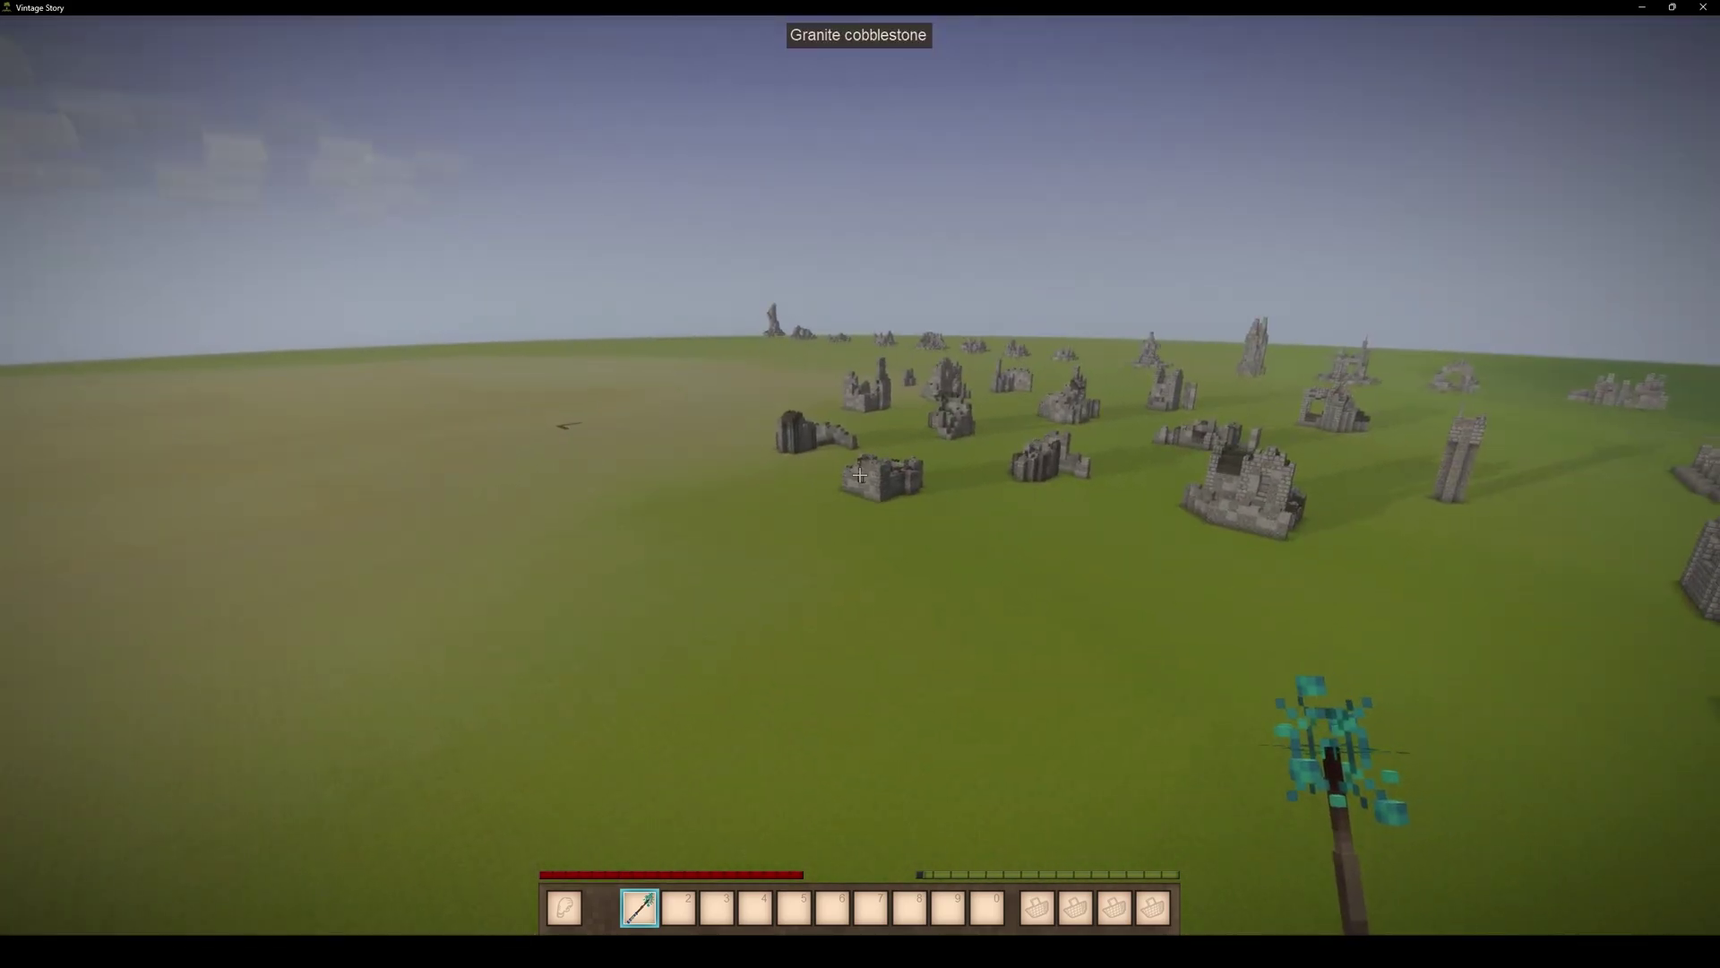
pyautogui.press('Tab')
pyautogui.click(208, 84)
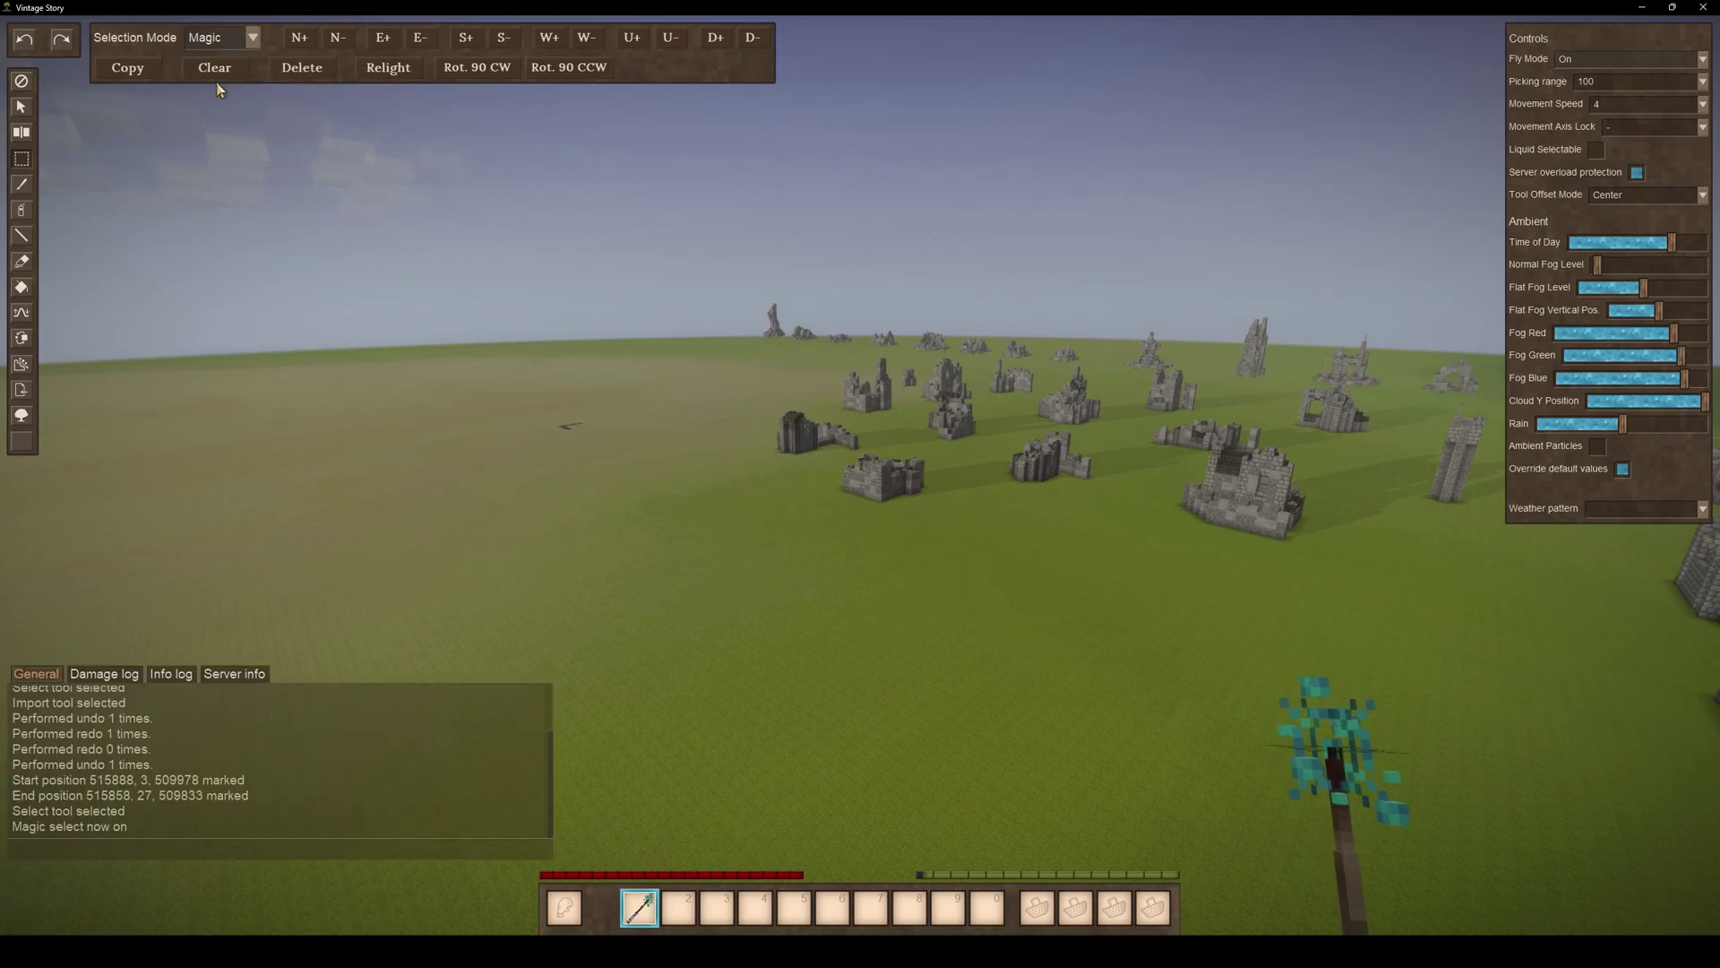
pyautogui.press('Tab')
# Magic-select several granite ruins one after another, ending with the tall narrow tower.
pyautogui.click(860, 476)
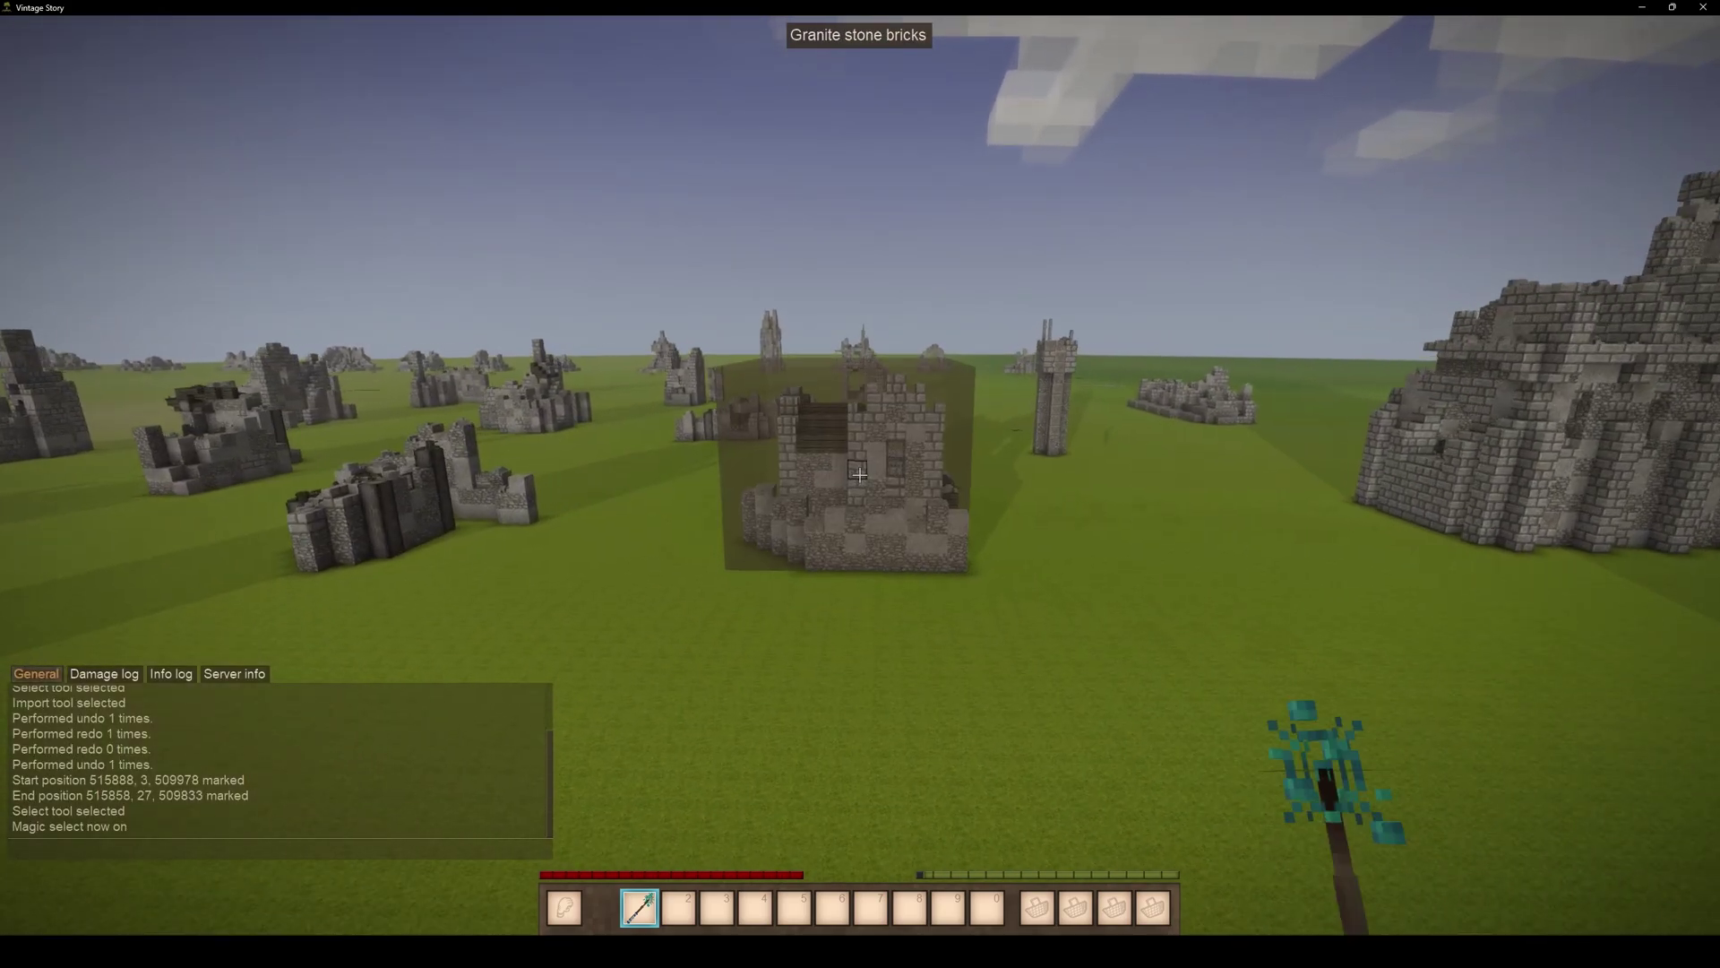
pyautogui.click(860, 476)
pyautogui.click(860, 475)
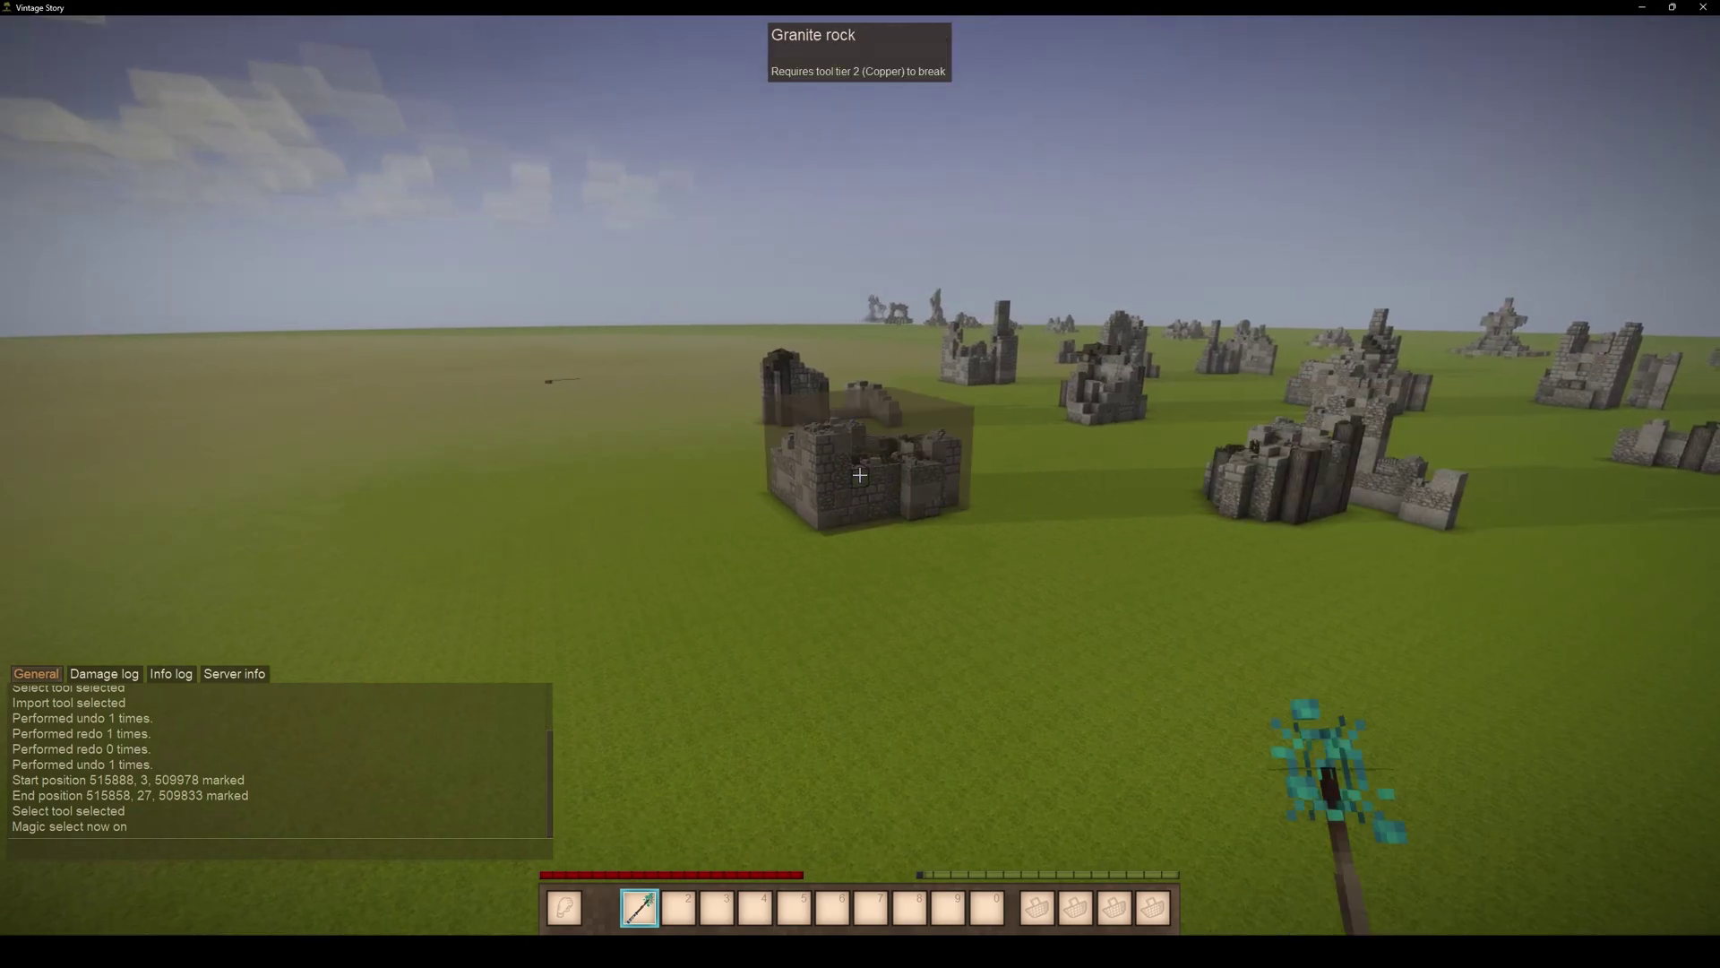
pyautogui.press('w')
pyautogui.click(860, 476)
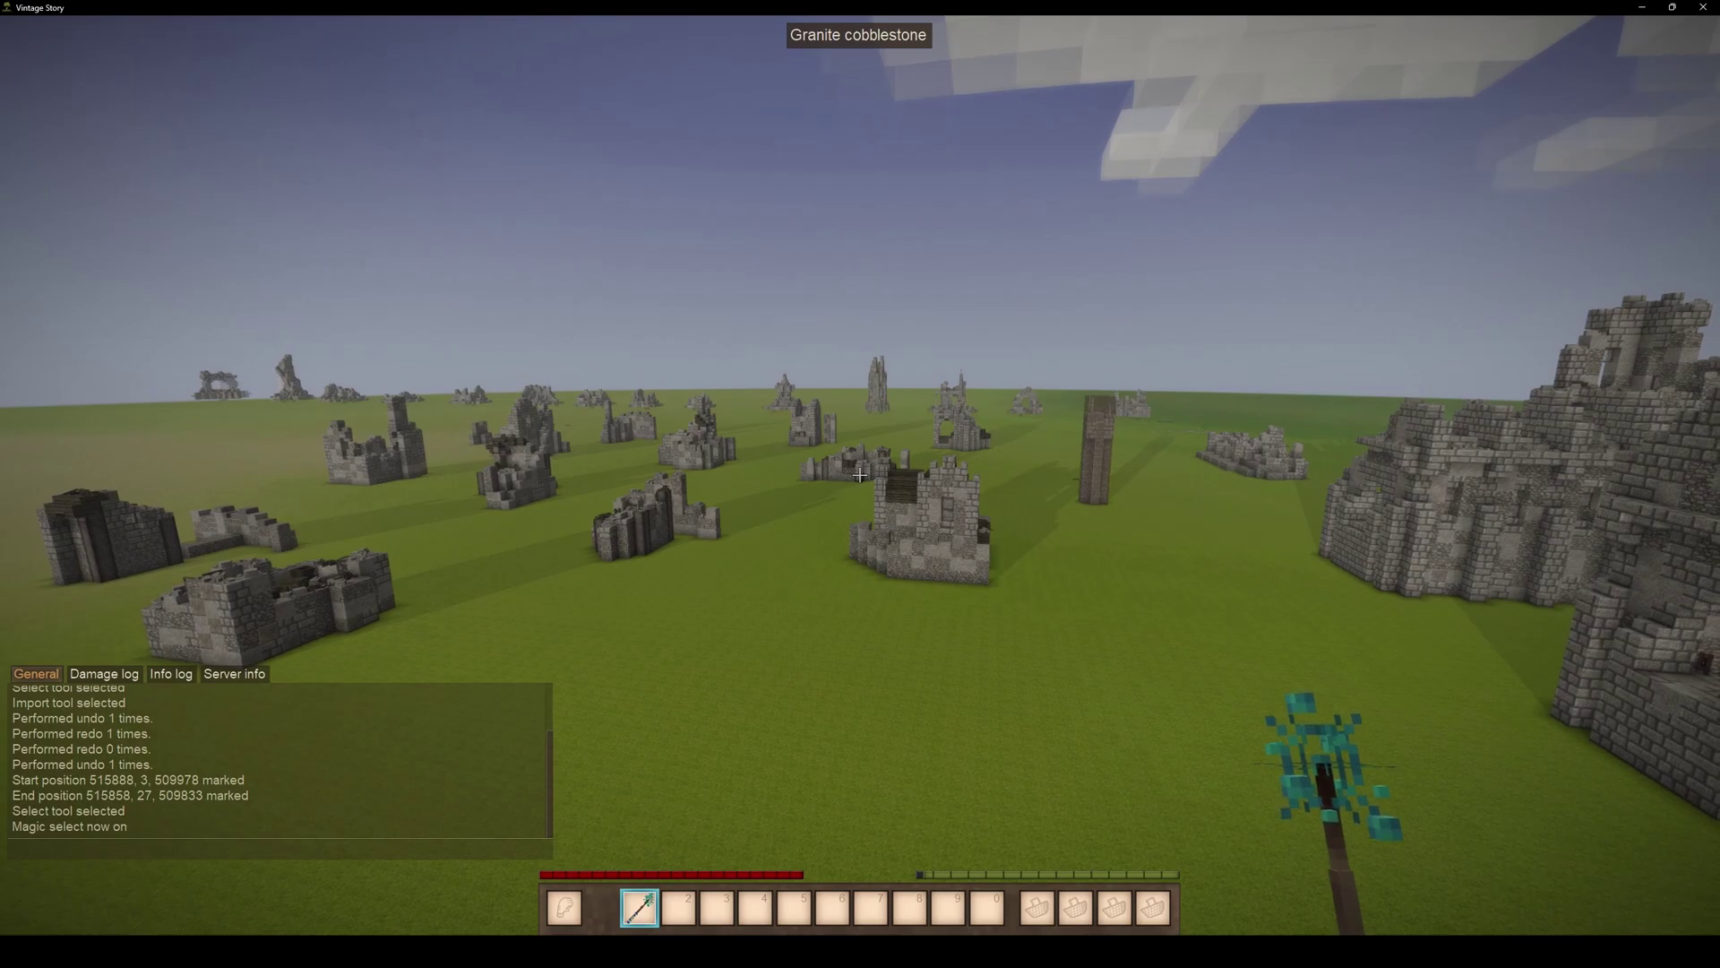
# Export the selected tower to a schematic file with the /we mex command and a file name.
pyautogui.write('/we')
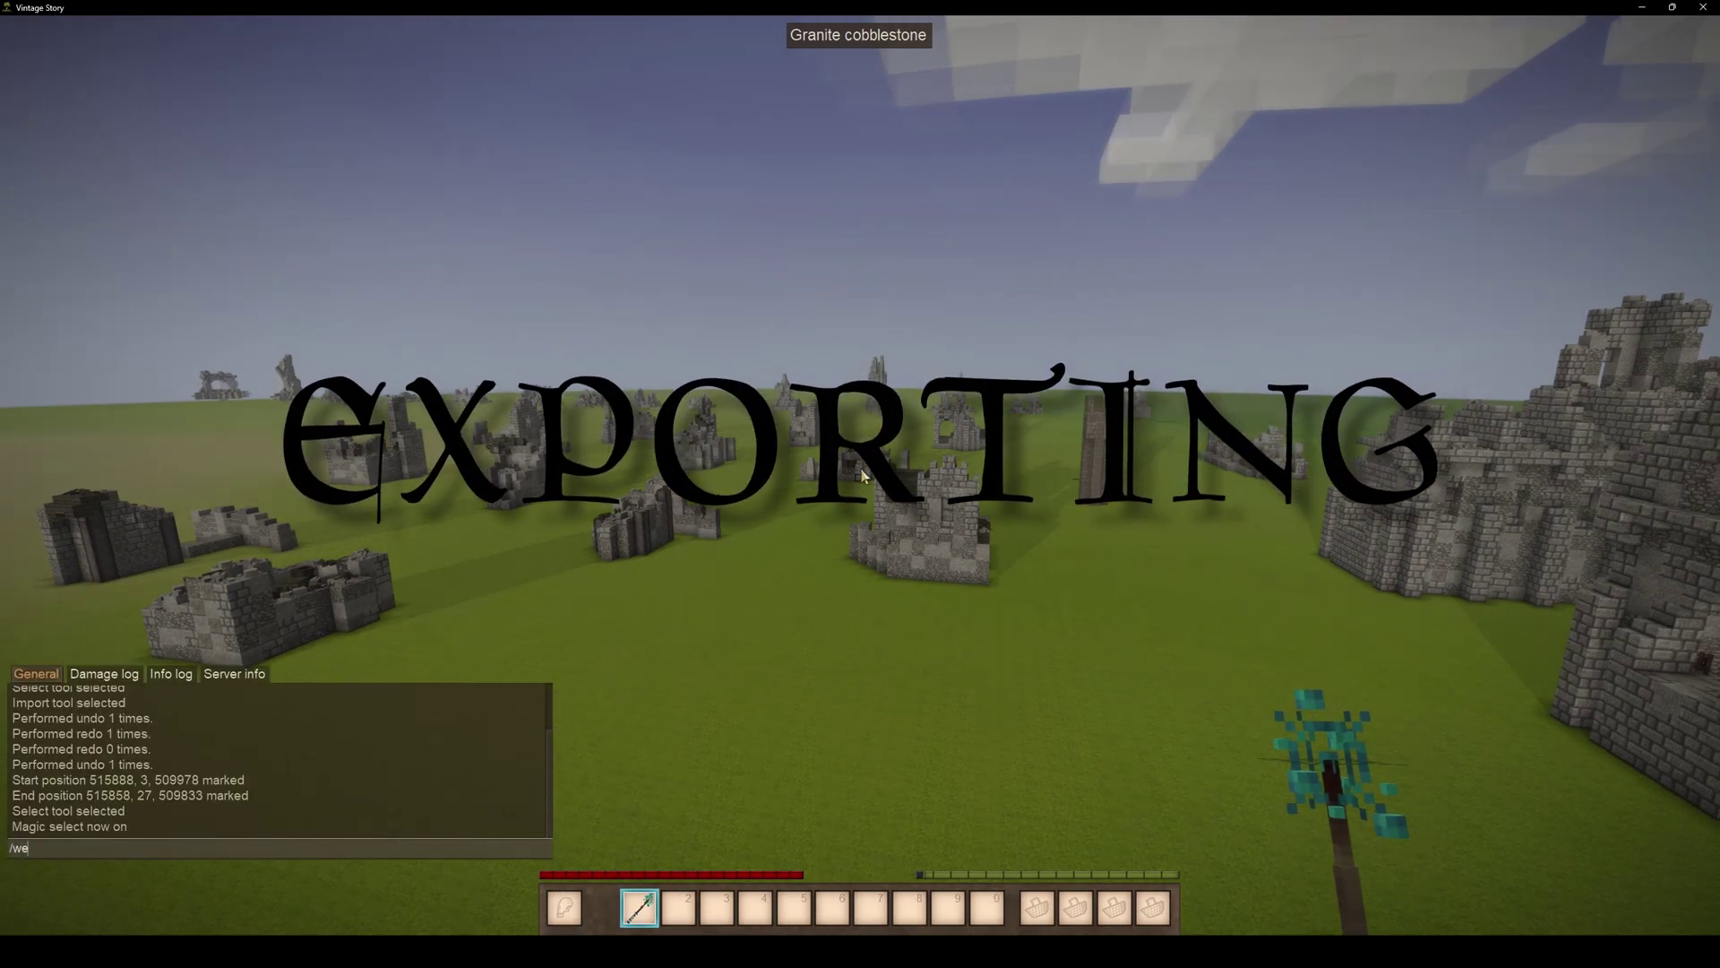
pyautogui.write(' mex filename')
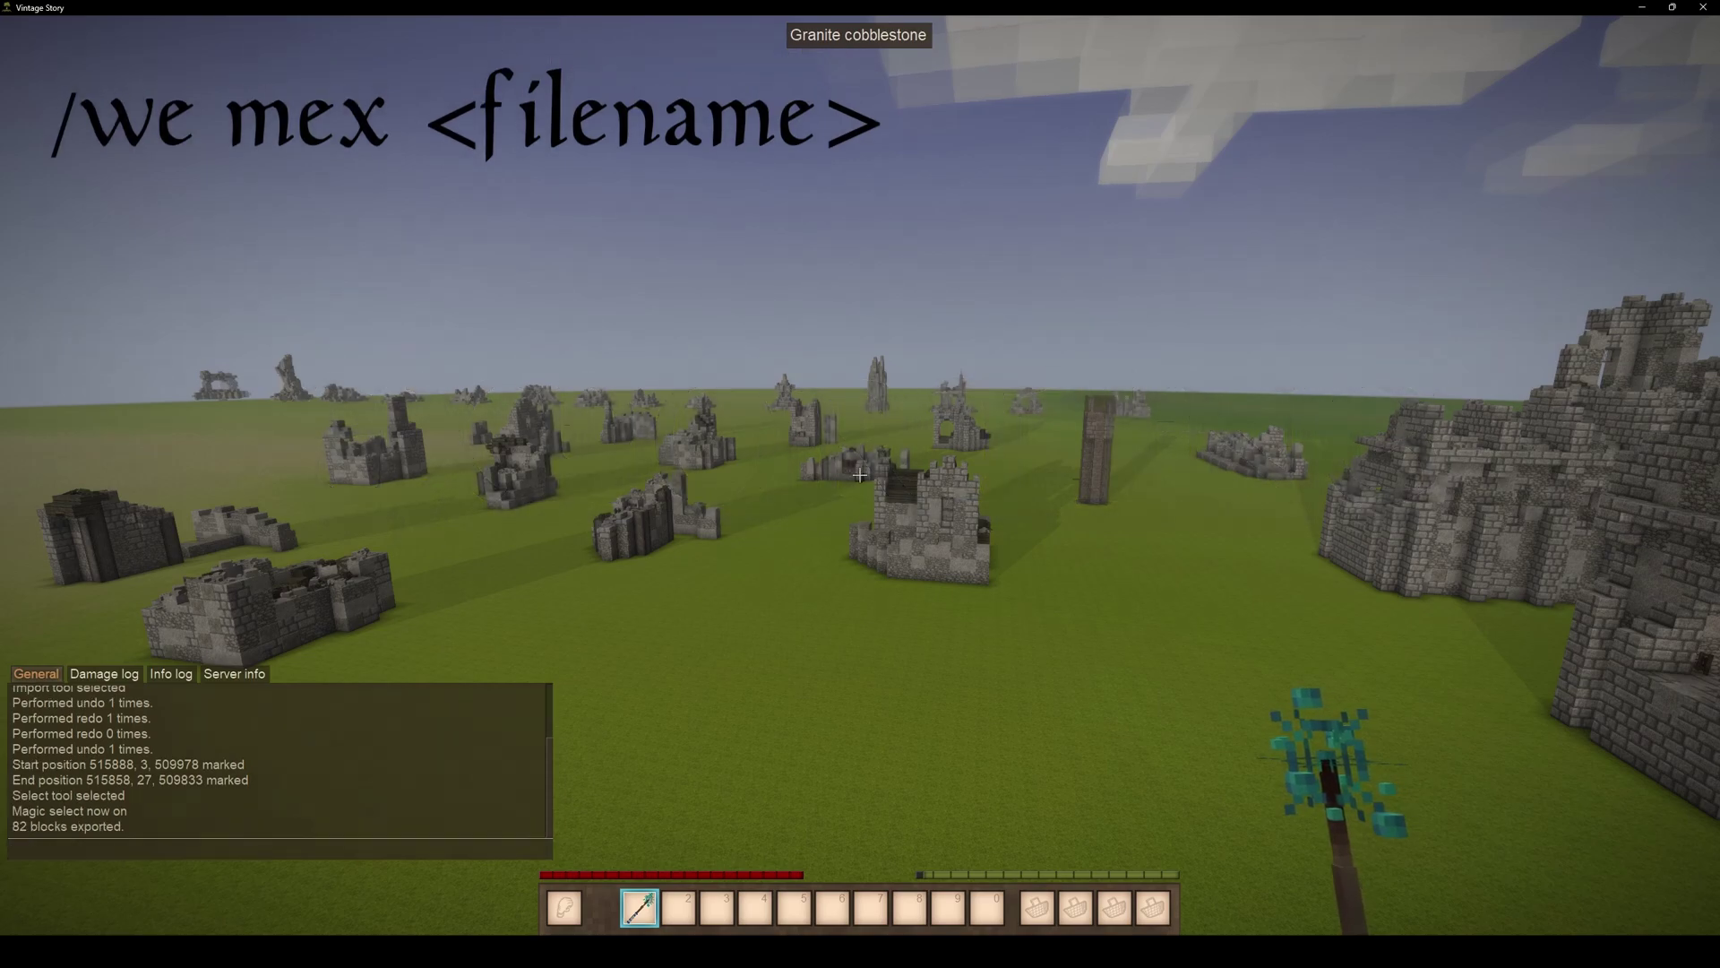
pyautogui.write('w')
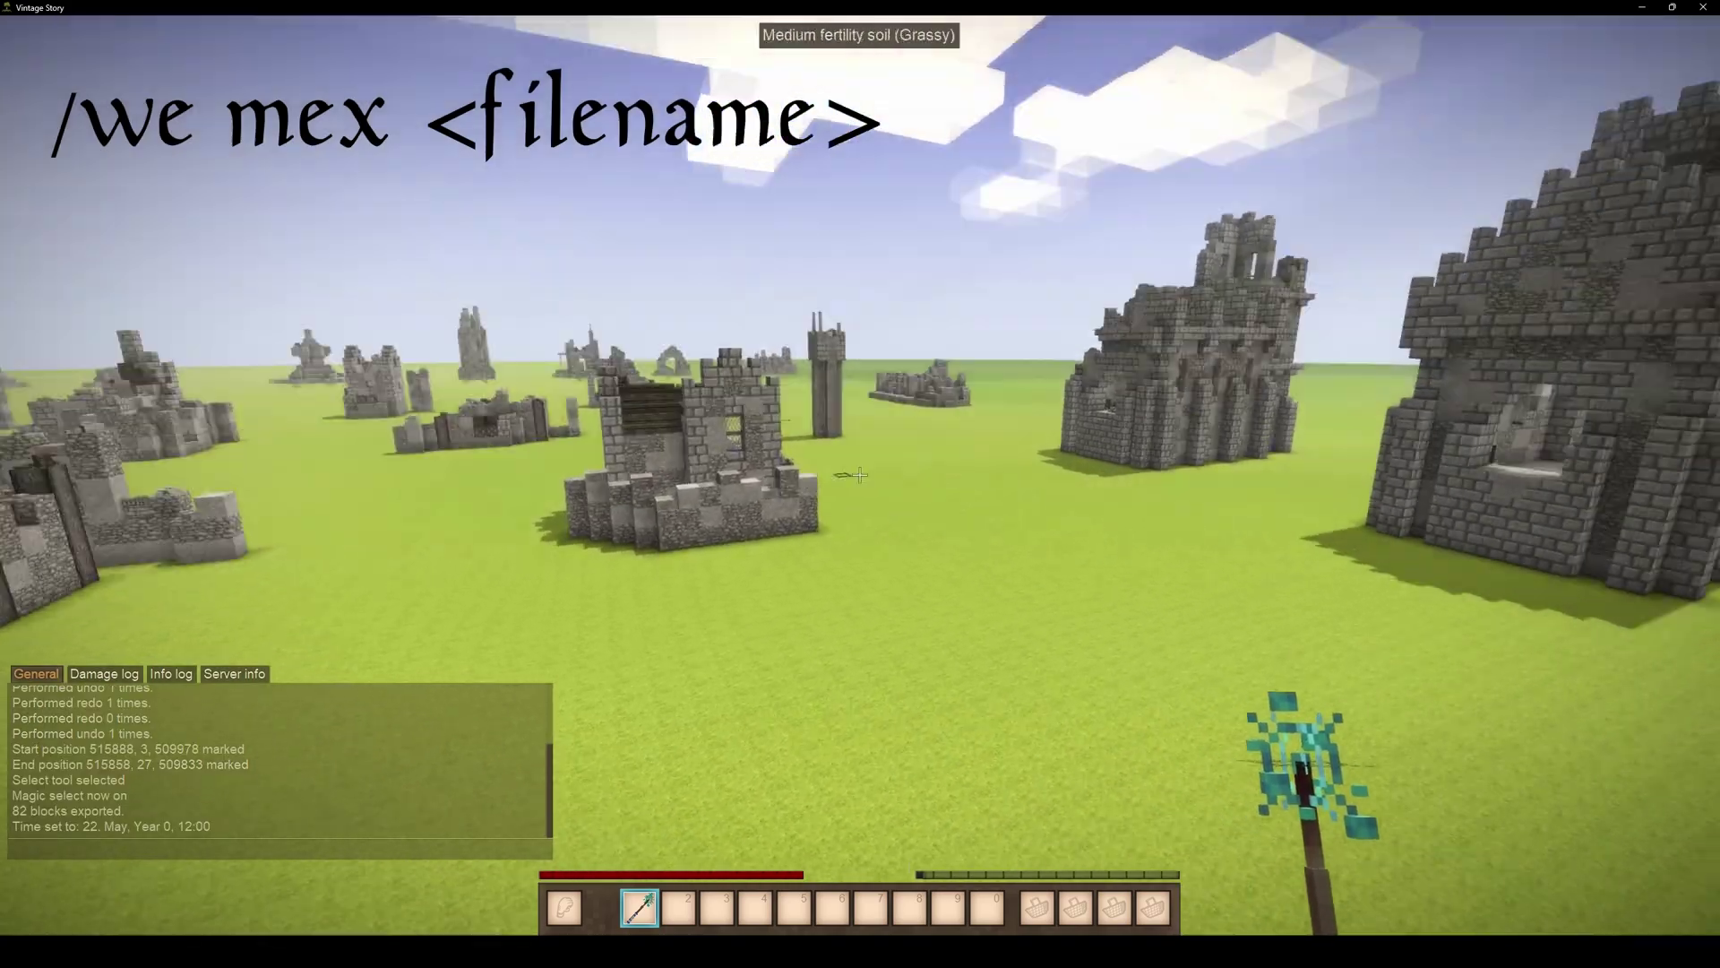
# Go to the large castle ruins, recall an earlier chat command and append 1 to it.
pyautogui.press('w')
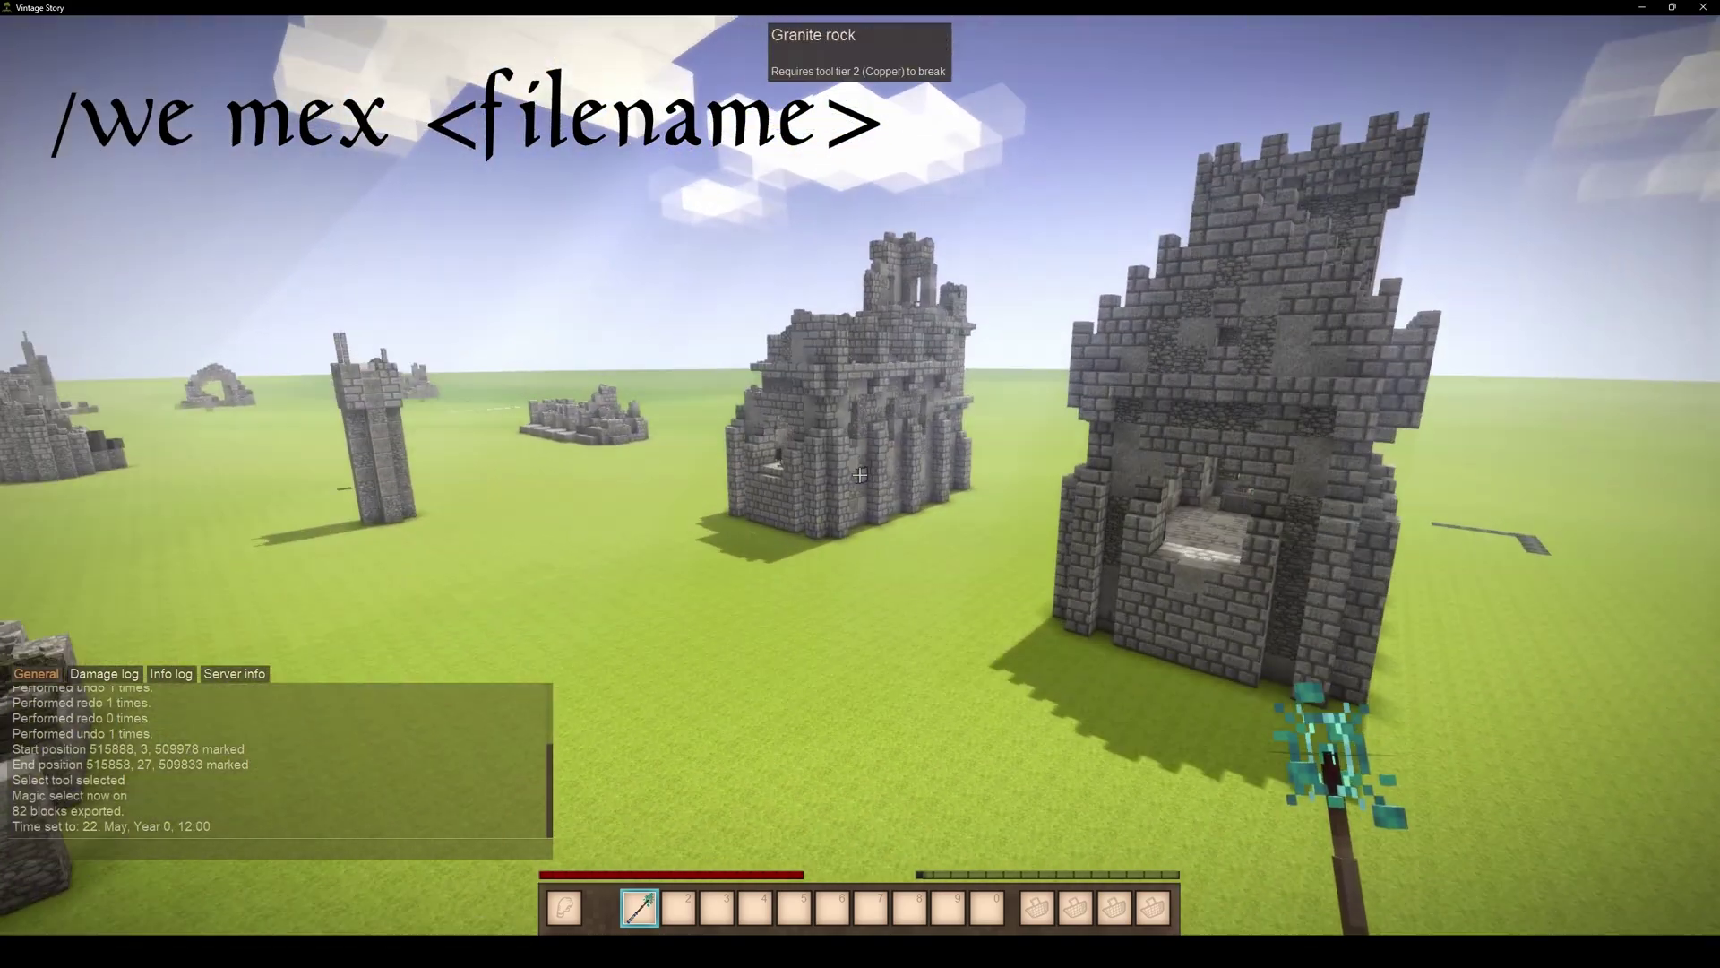
pyautogui.press('t')
pyautogui.press('Up')
pyautogui.write('1')
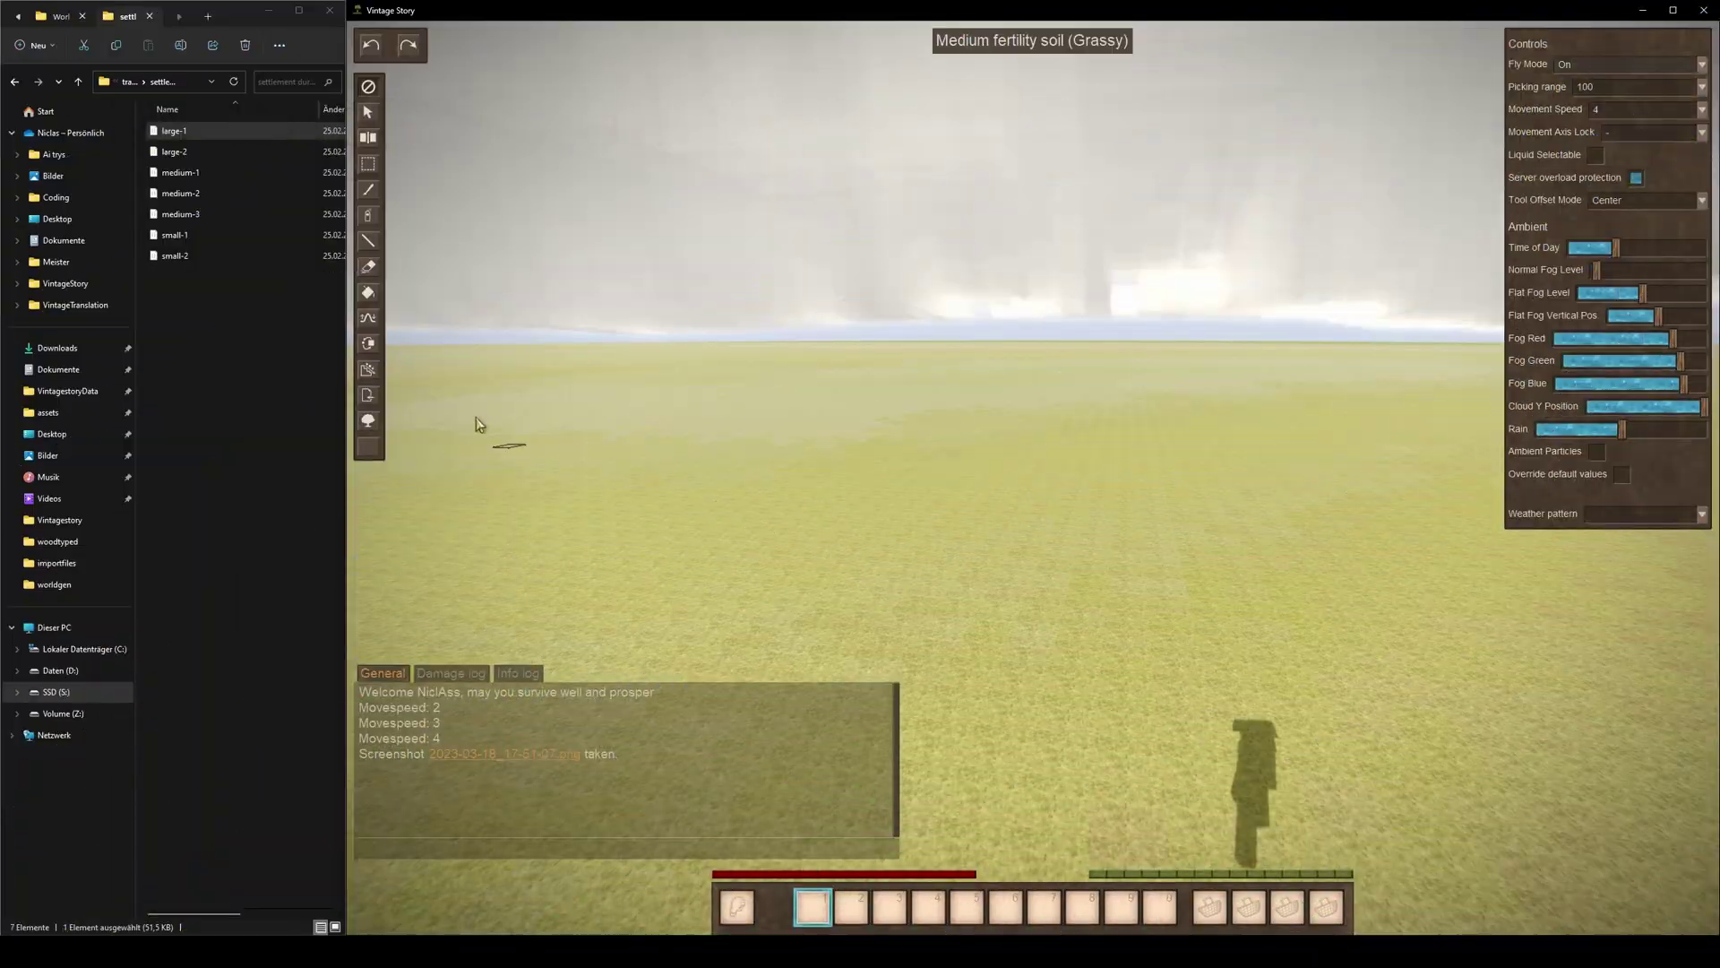
# Load the large-1 schematic file with the Import tool and place the structure on the grass field.
pyautogui.click(371, 397)
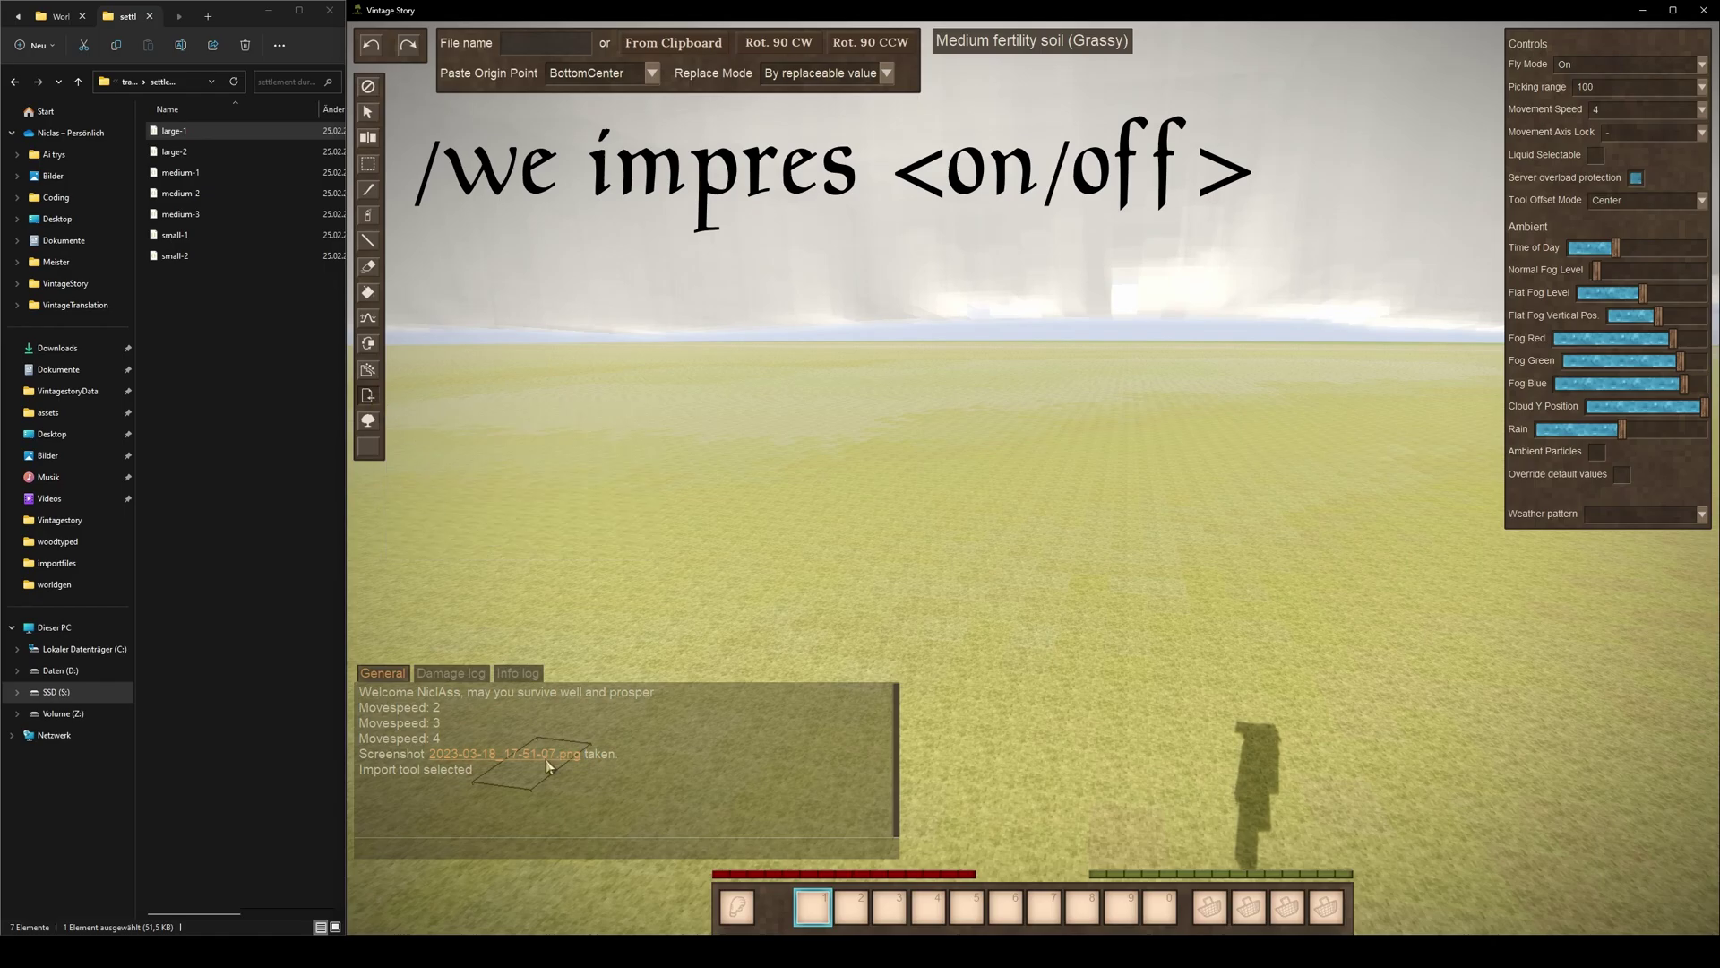
pyautogui.click(202, 138)
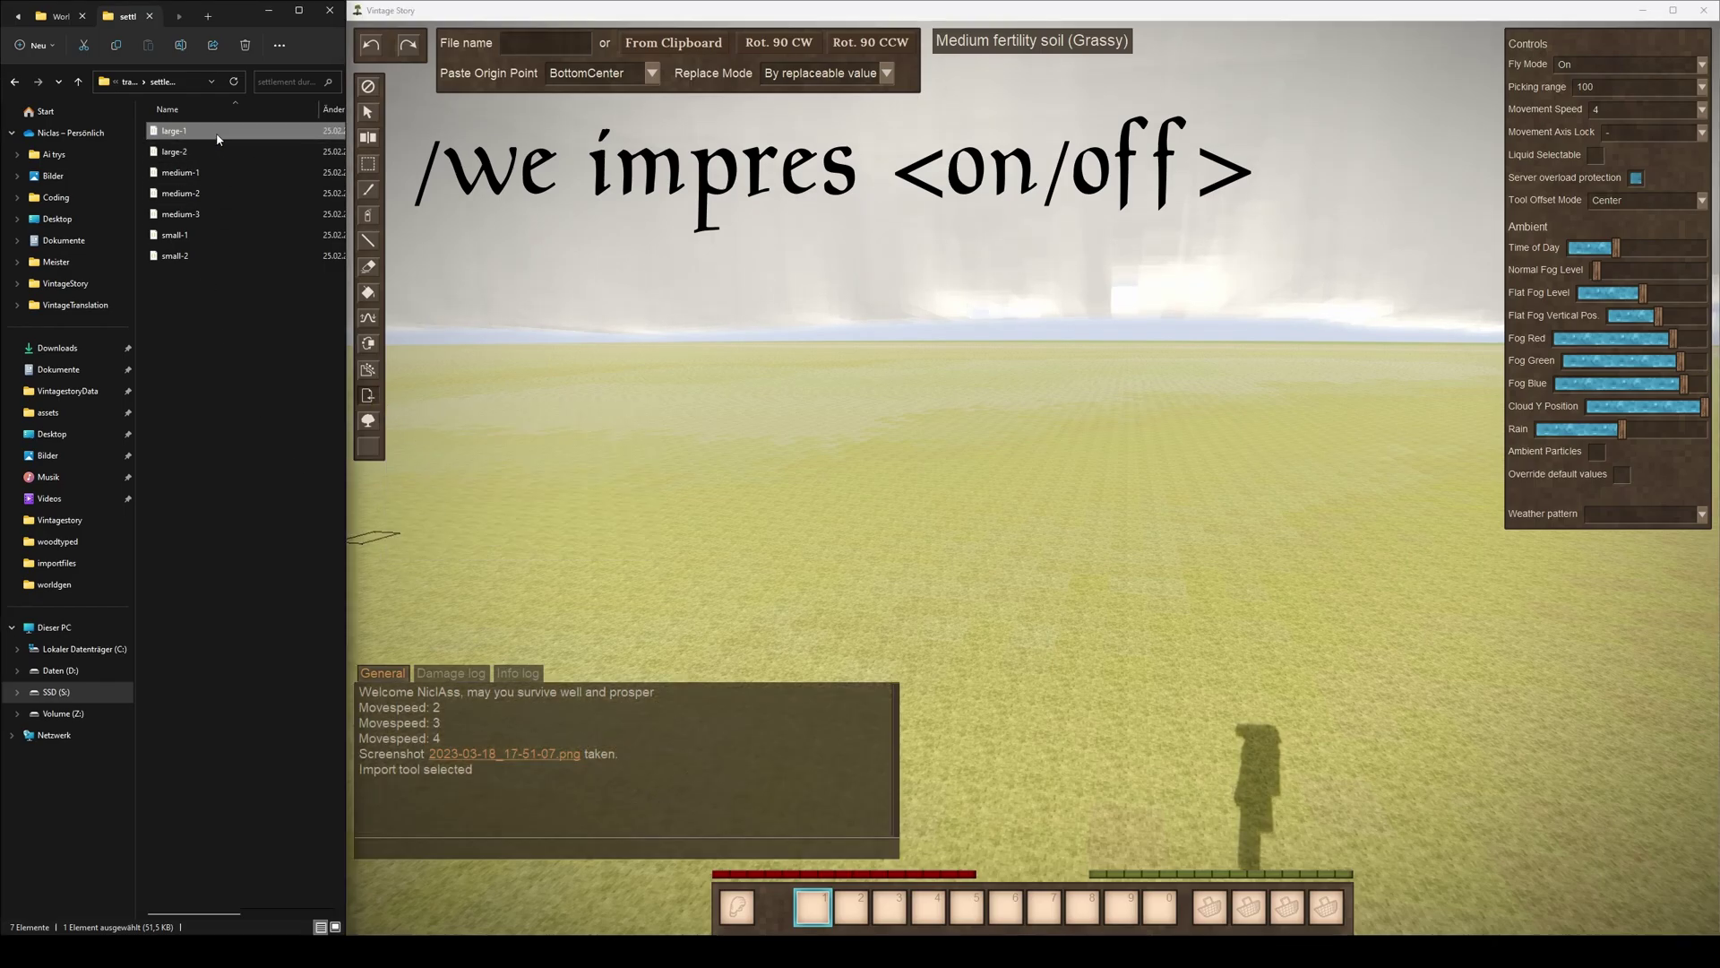
pyautogui.moveTo(551, 721); pyautogui.dragTo(574, 717)
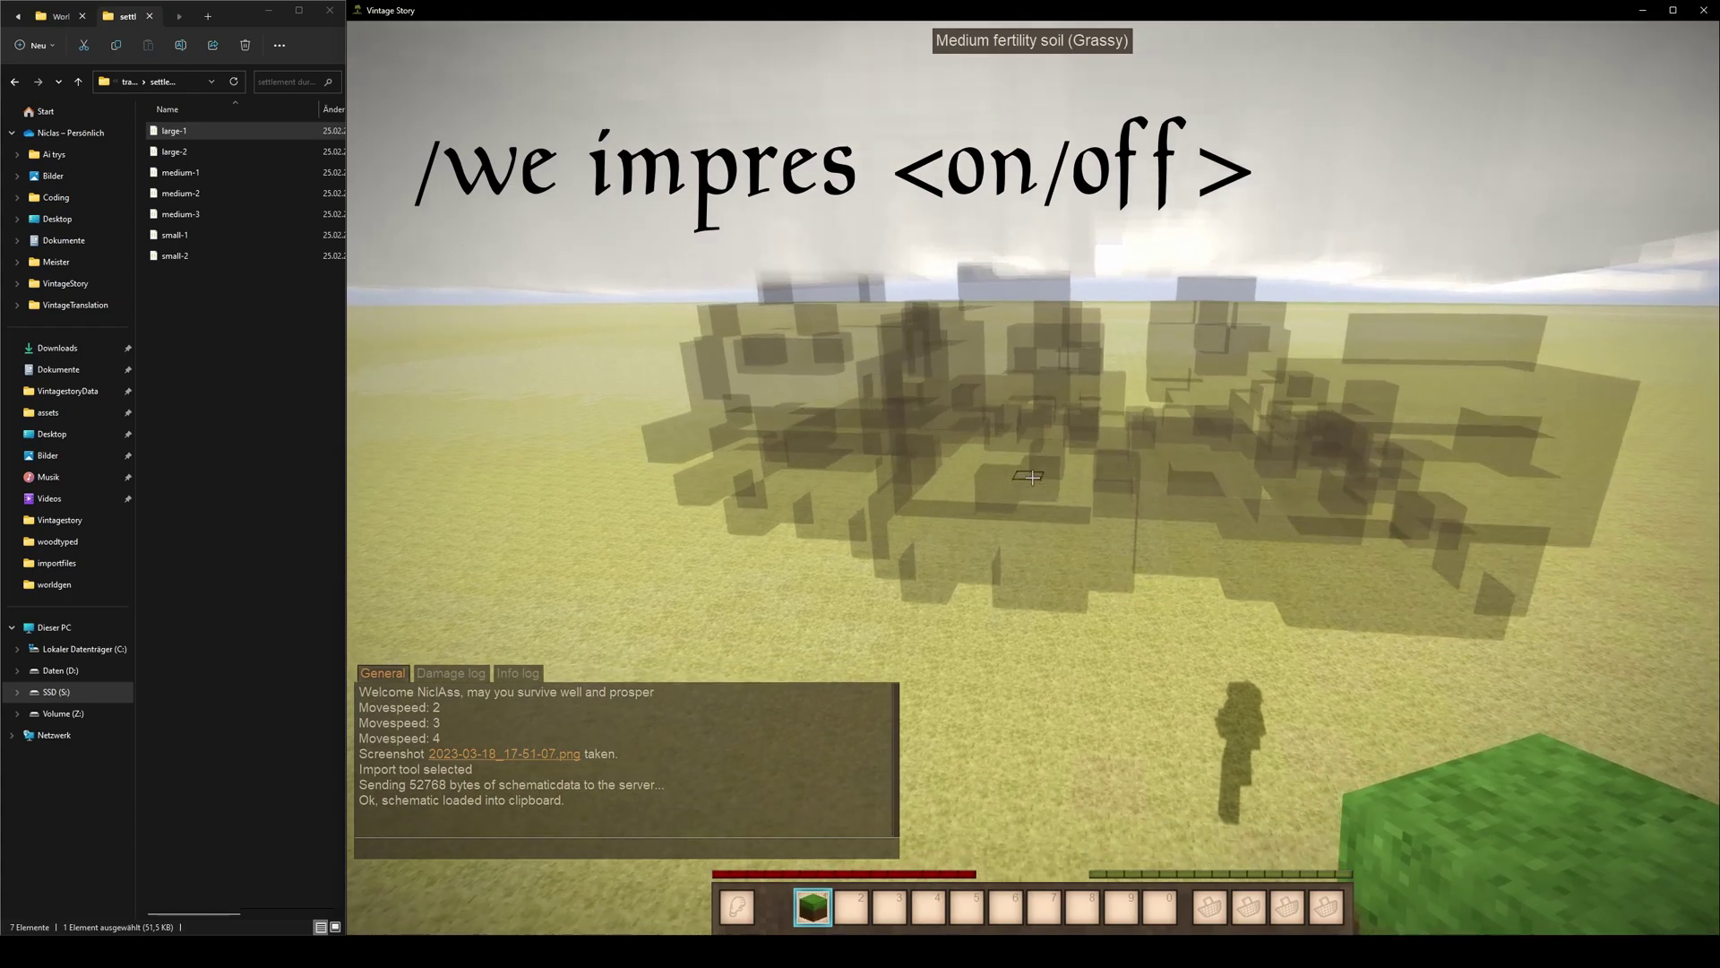
pyautogui.rightClick(1033, 477)
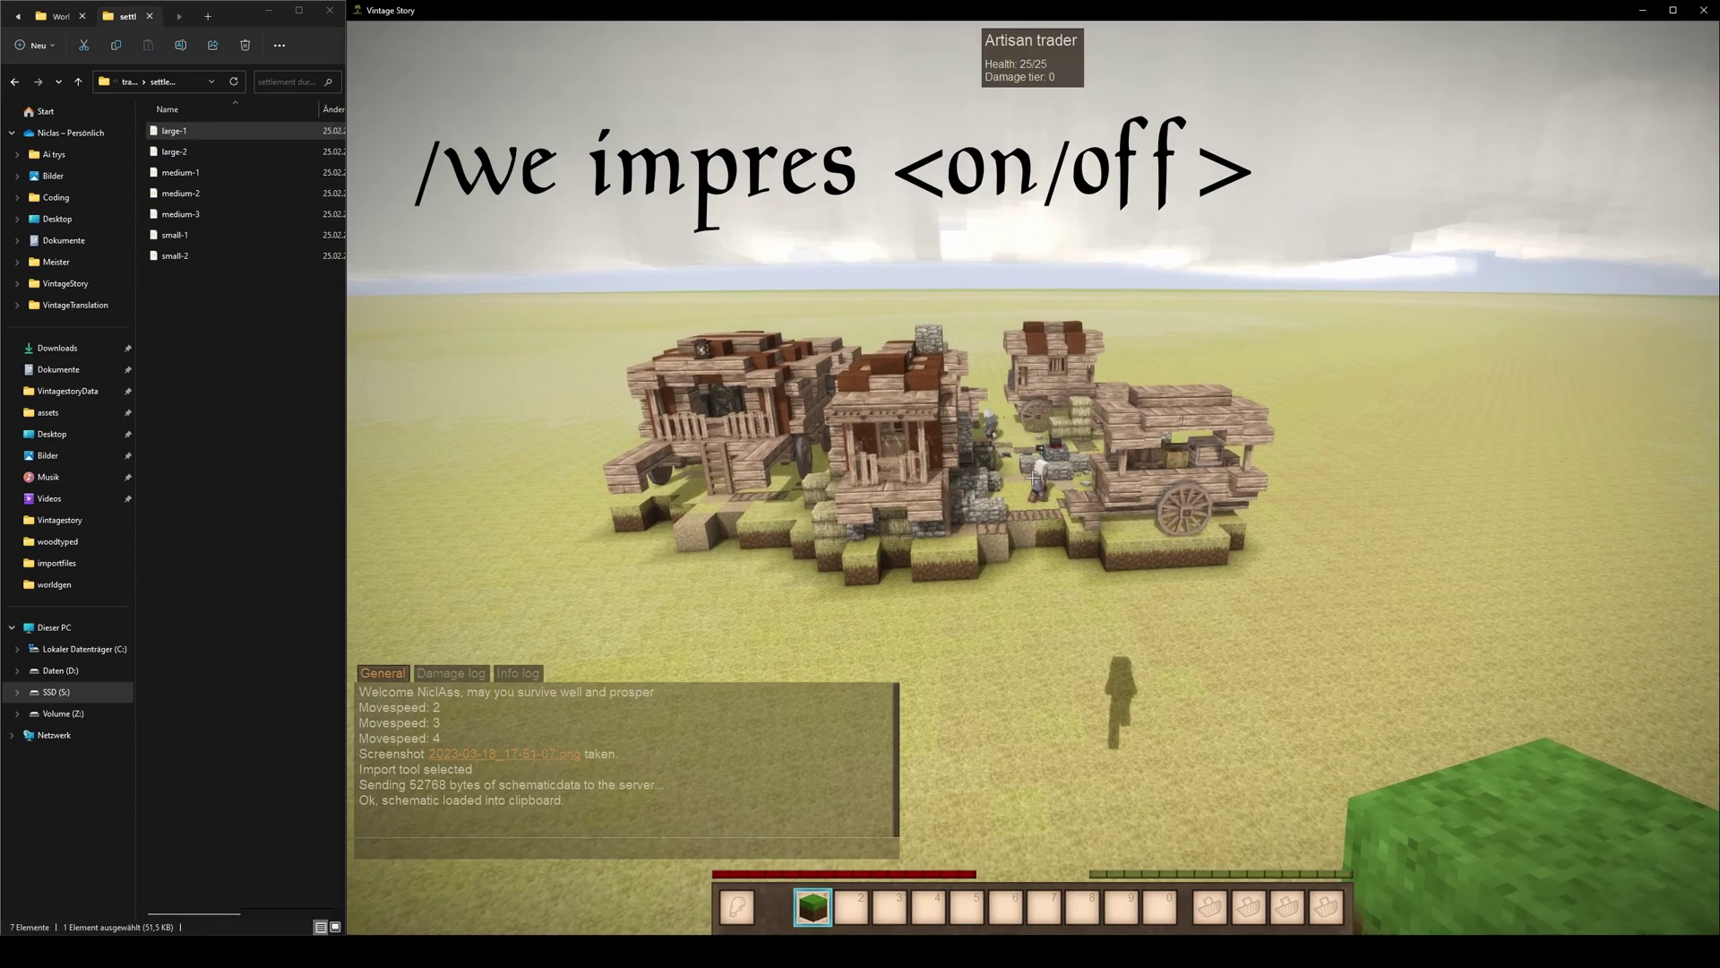
pyautogui.write('ds')
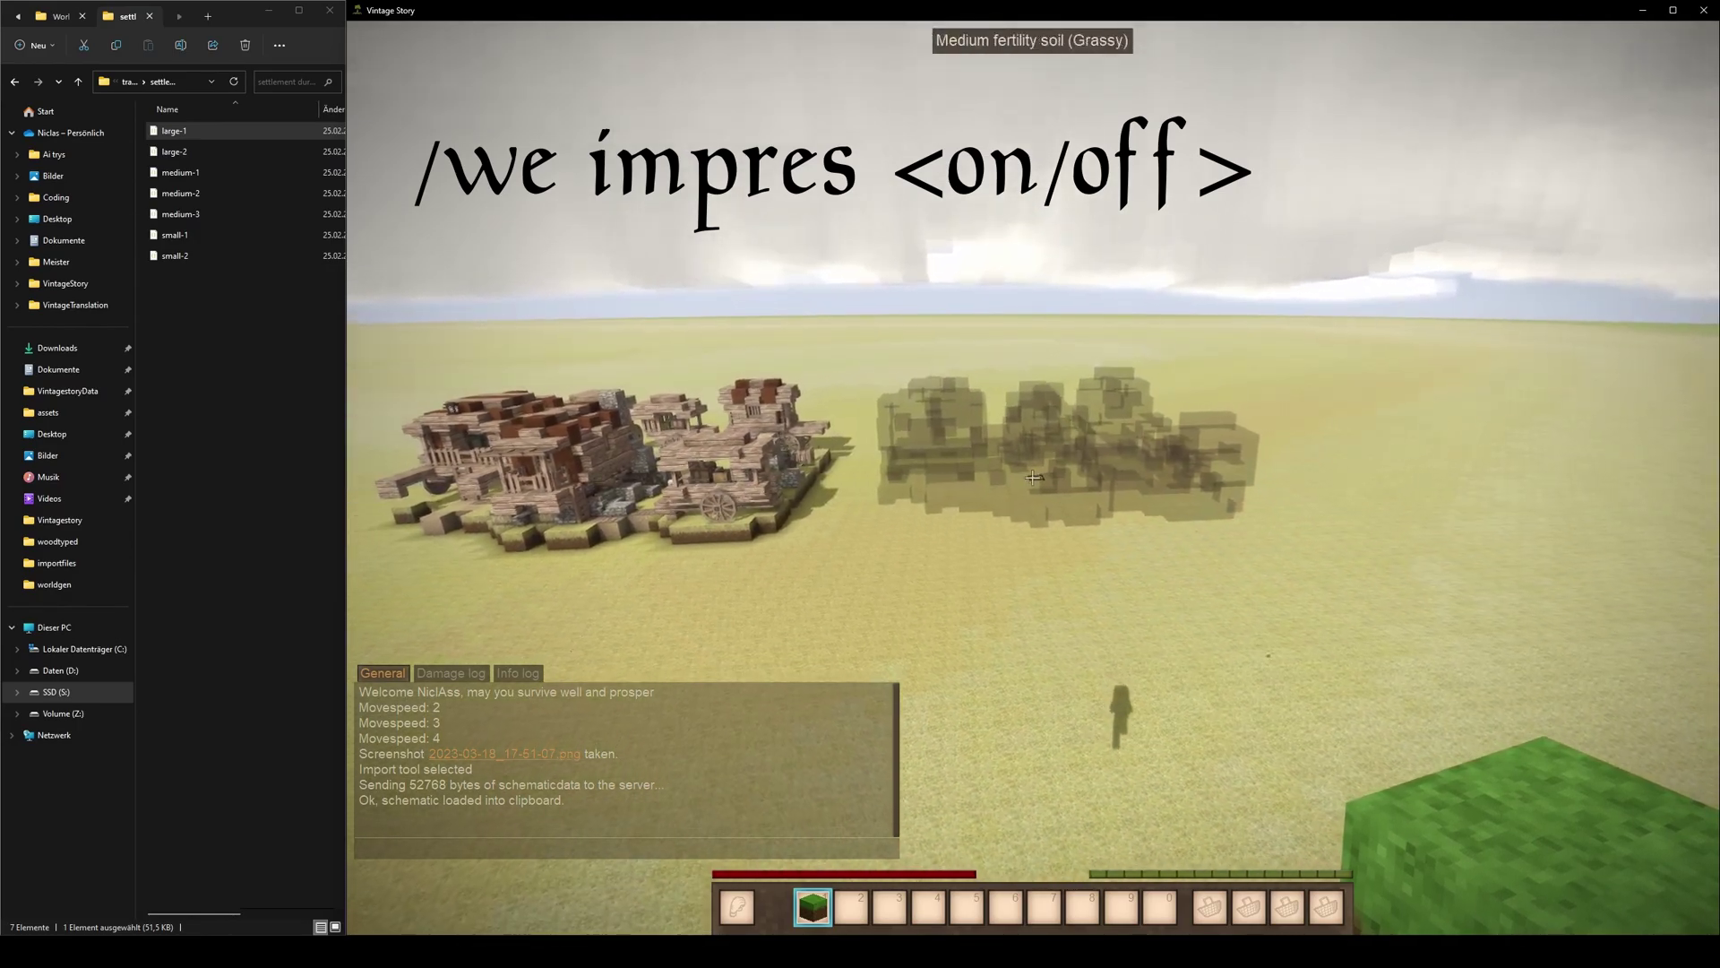
pyautogui.write('/')
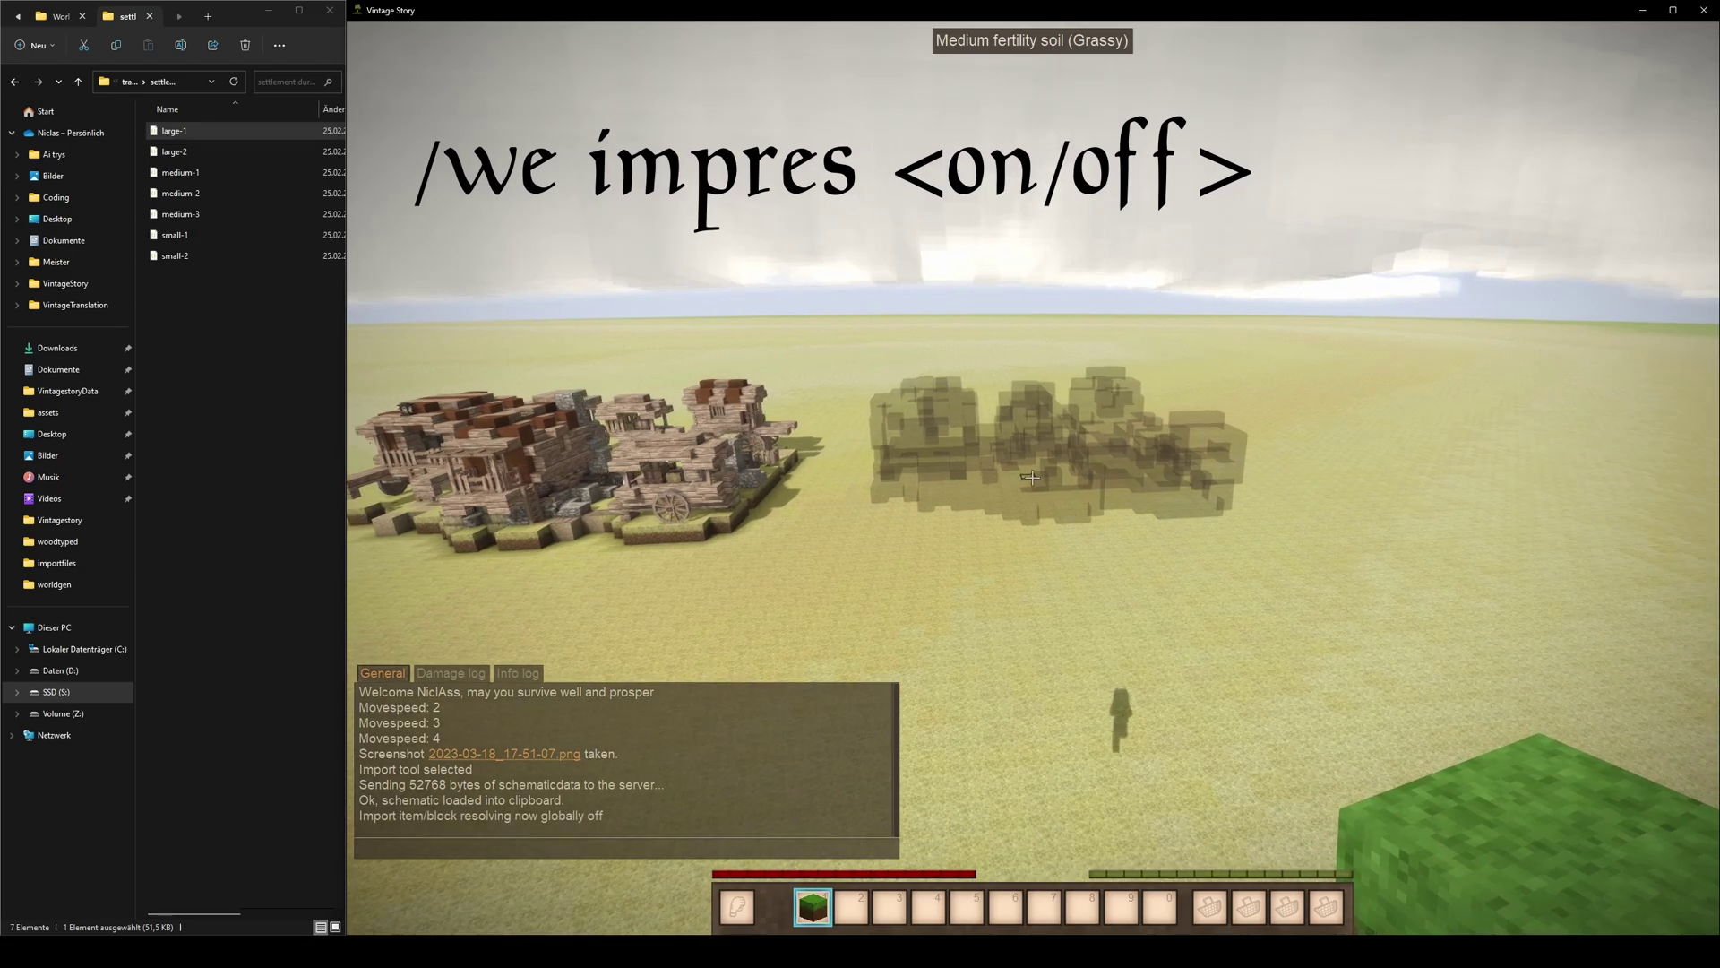
pyautogui.write('d')
# Turn import item/block resolving off with the /we impres command and place the loaded structure again beside the first copy.
pyautogui.rightClick(1033, 478)
pyautogui.press('d')
pyautogui.press('w')
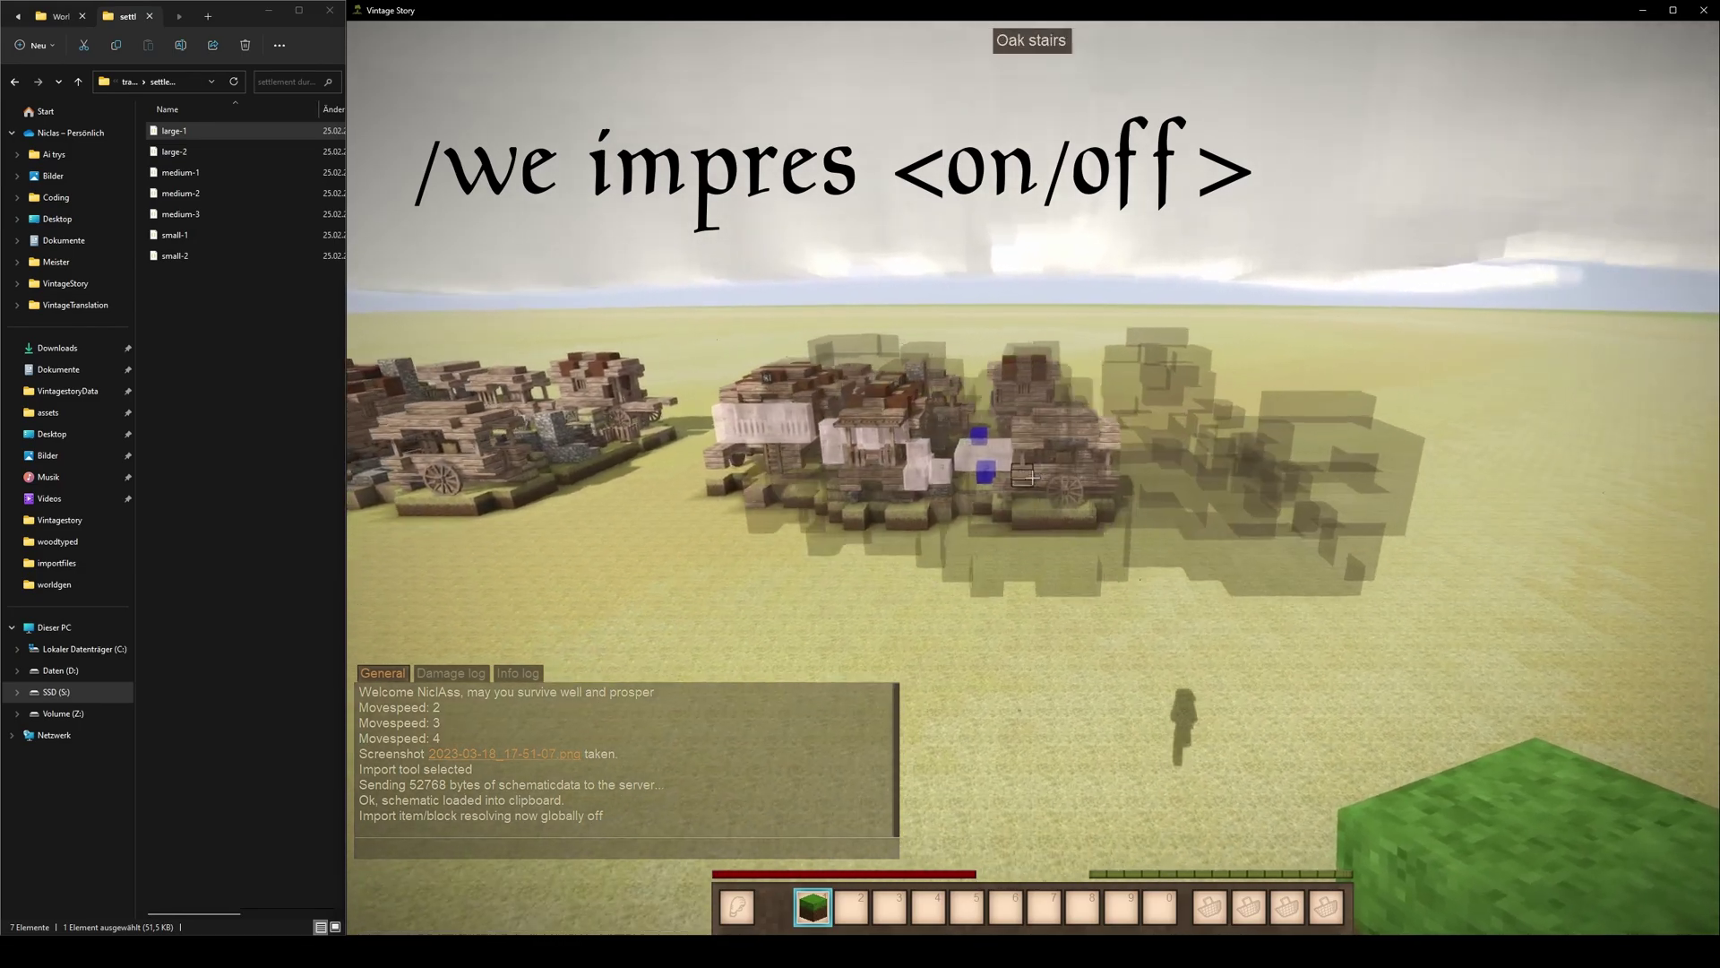
# Disable the world edit tools and view the spawner configuration of the blue meta block between the newly placed wooden carts.
pyautogui.press('`')
pyautogui.click(367, 86)
pyautogui.press('w')
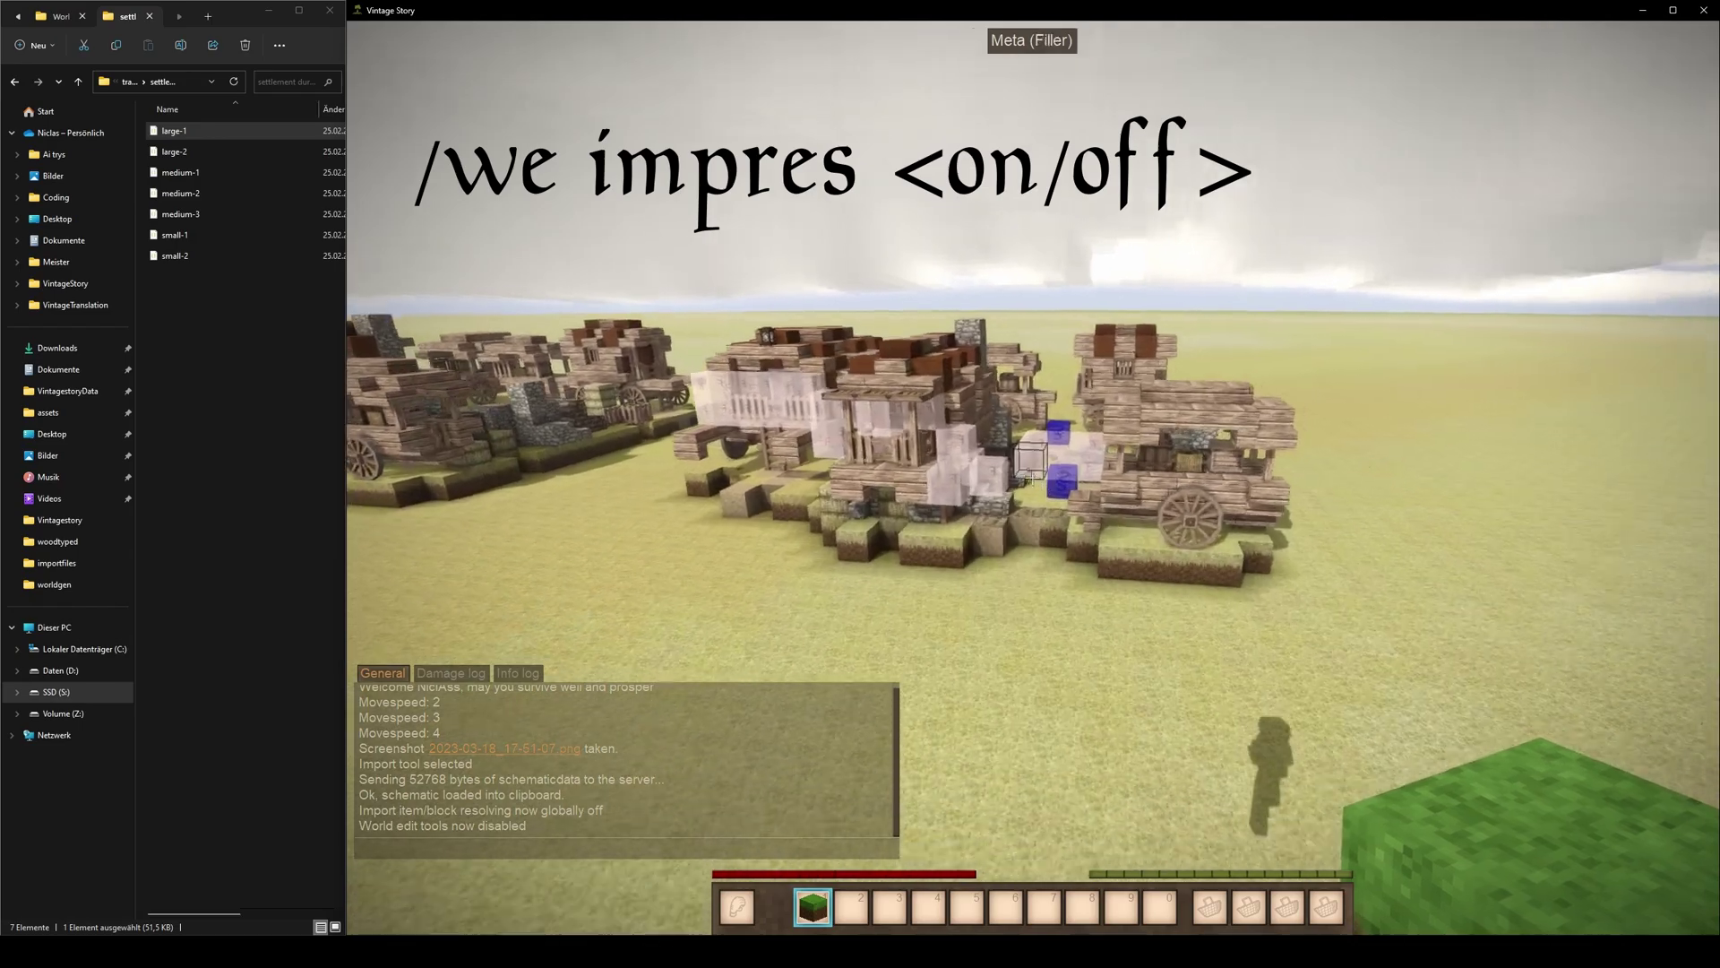
pyautogui.press('2')
pyautogui.press('w')
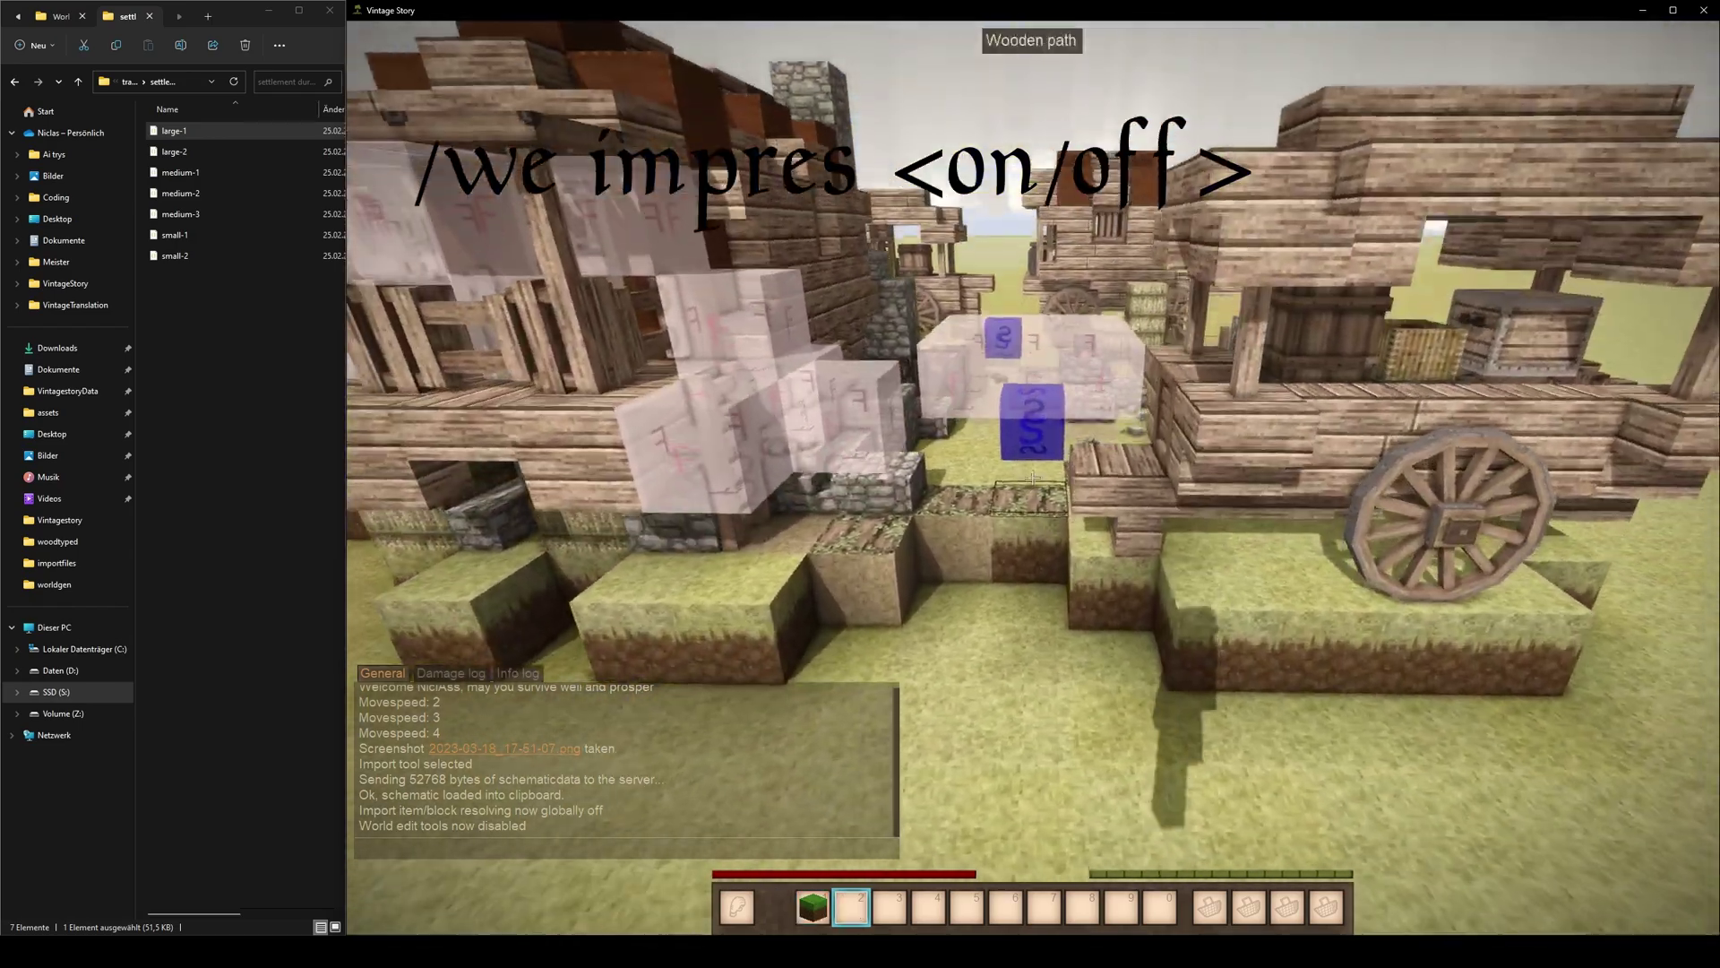
pyautogui.rightClick(1032, 478)
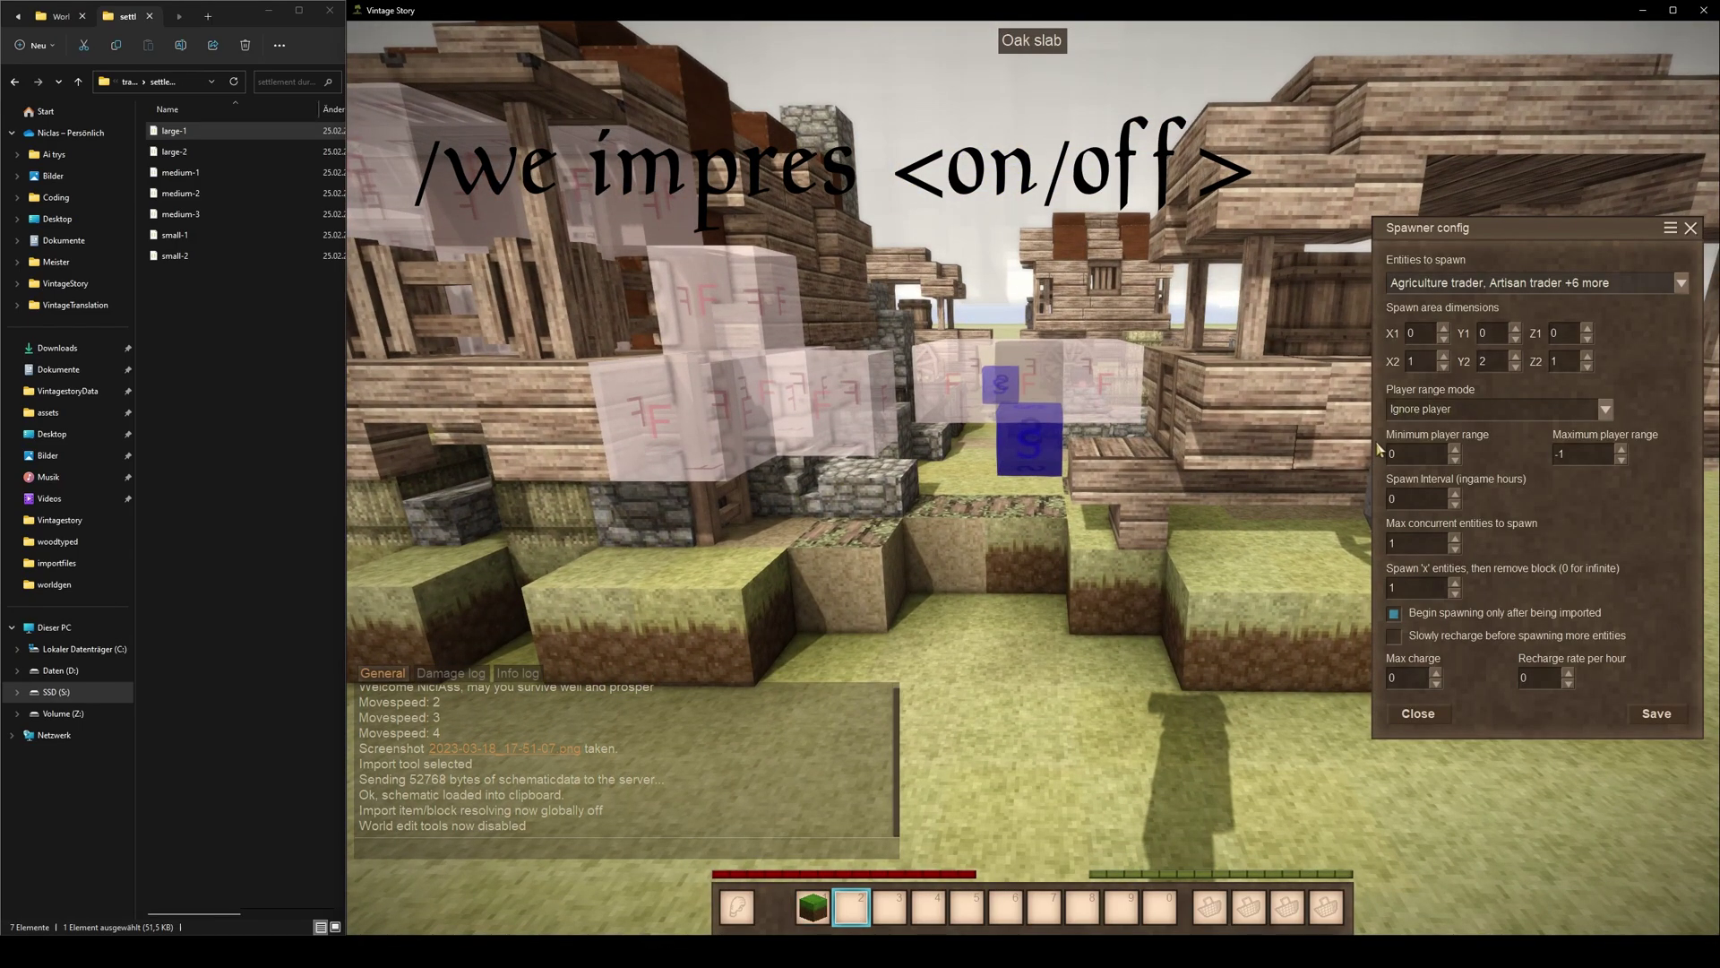
pyautogui.press('Escape')
pyautogui.press('space')
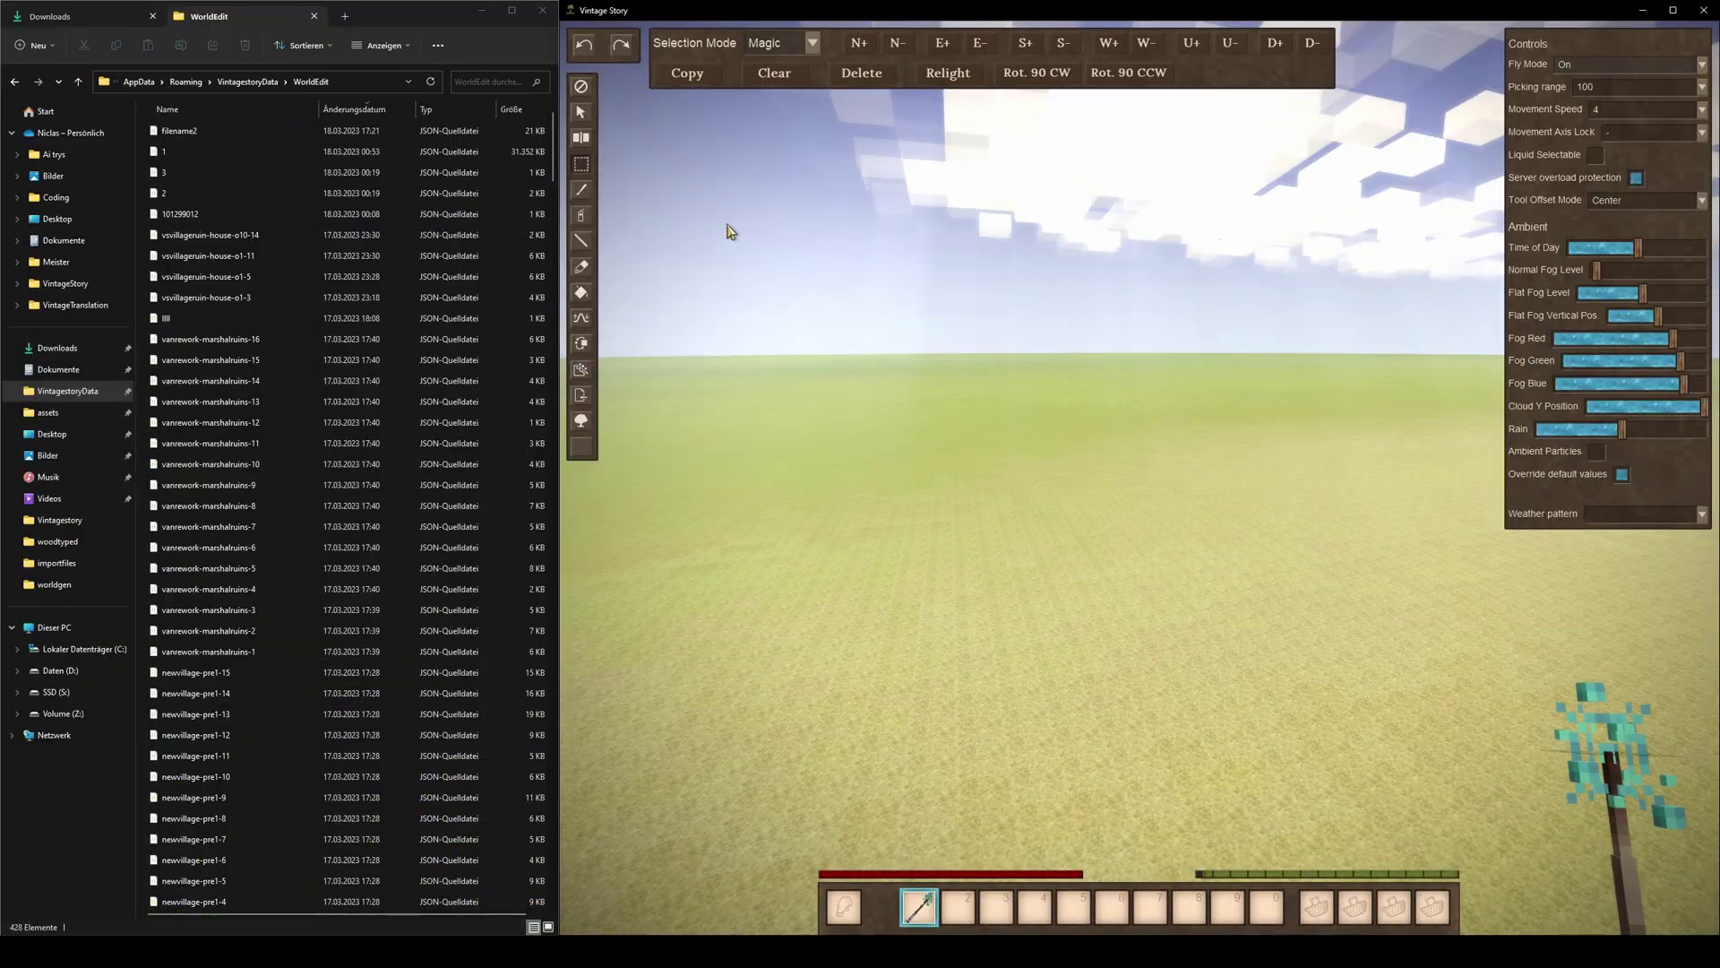
# Load the filename2 schematic from the WorldEdit folder into the game with the Import tool.
pyautogui.click(582, 395)
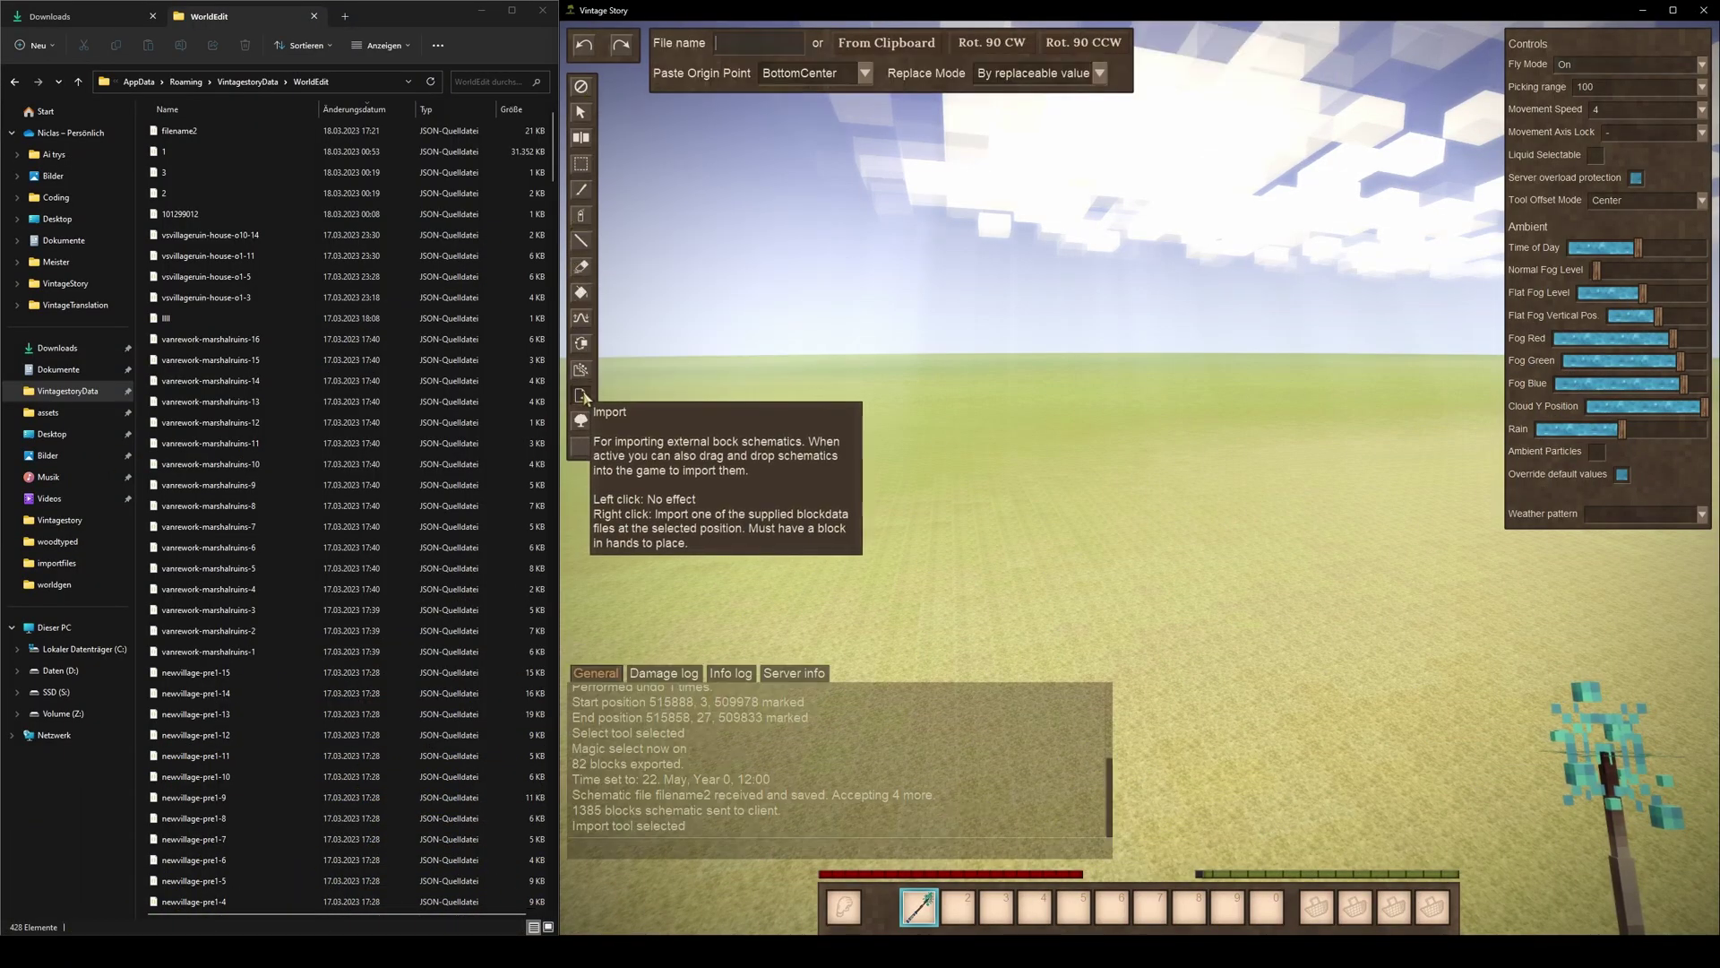
pyautogui.click(239, 134)
pyautogui.moveTo(228, 135); pyautogui.dragTo(277, 150)
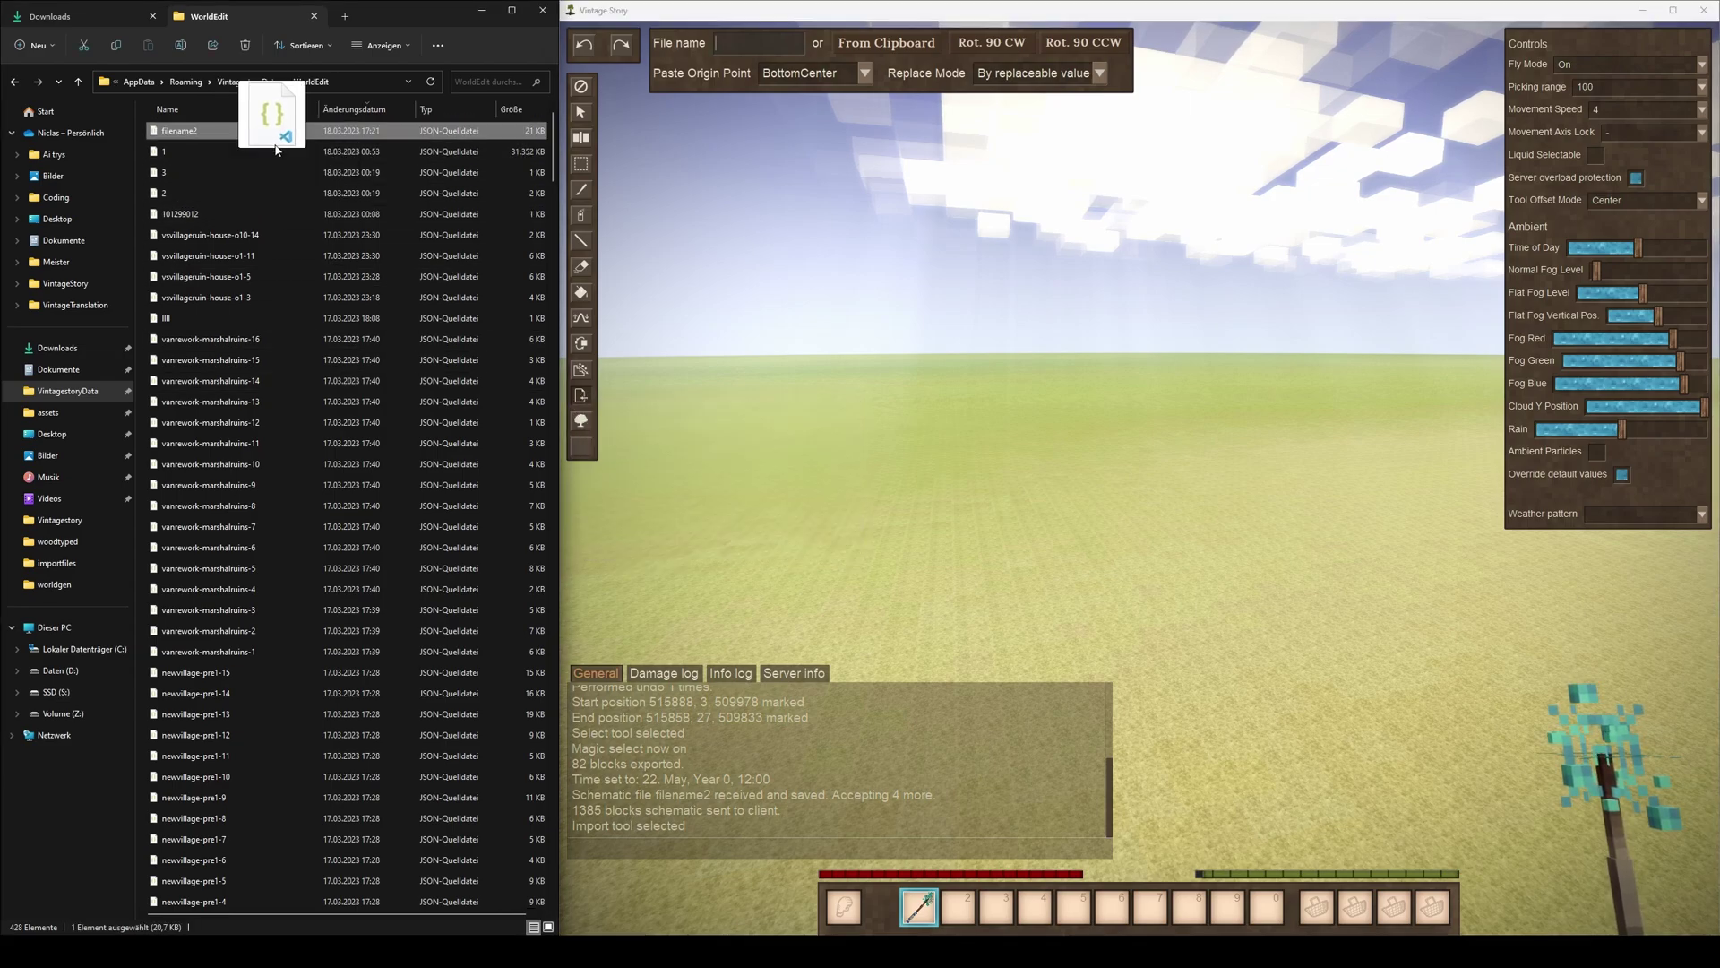
pyautogui.click(686, 740)
pyautogui.press('Escape')
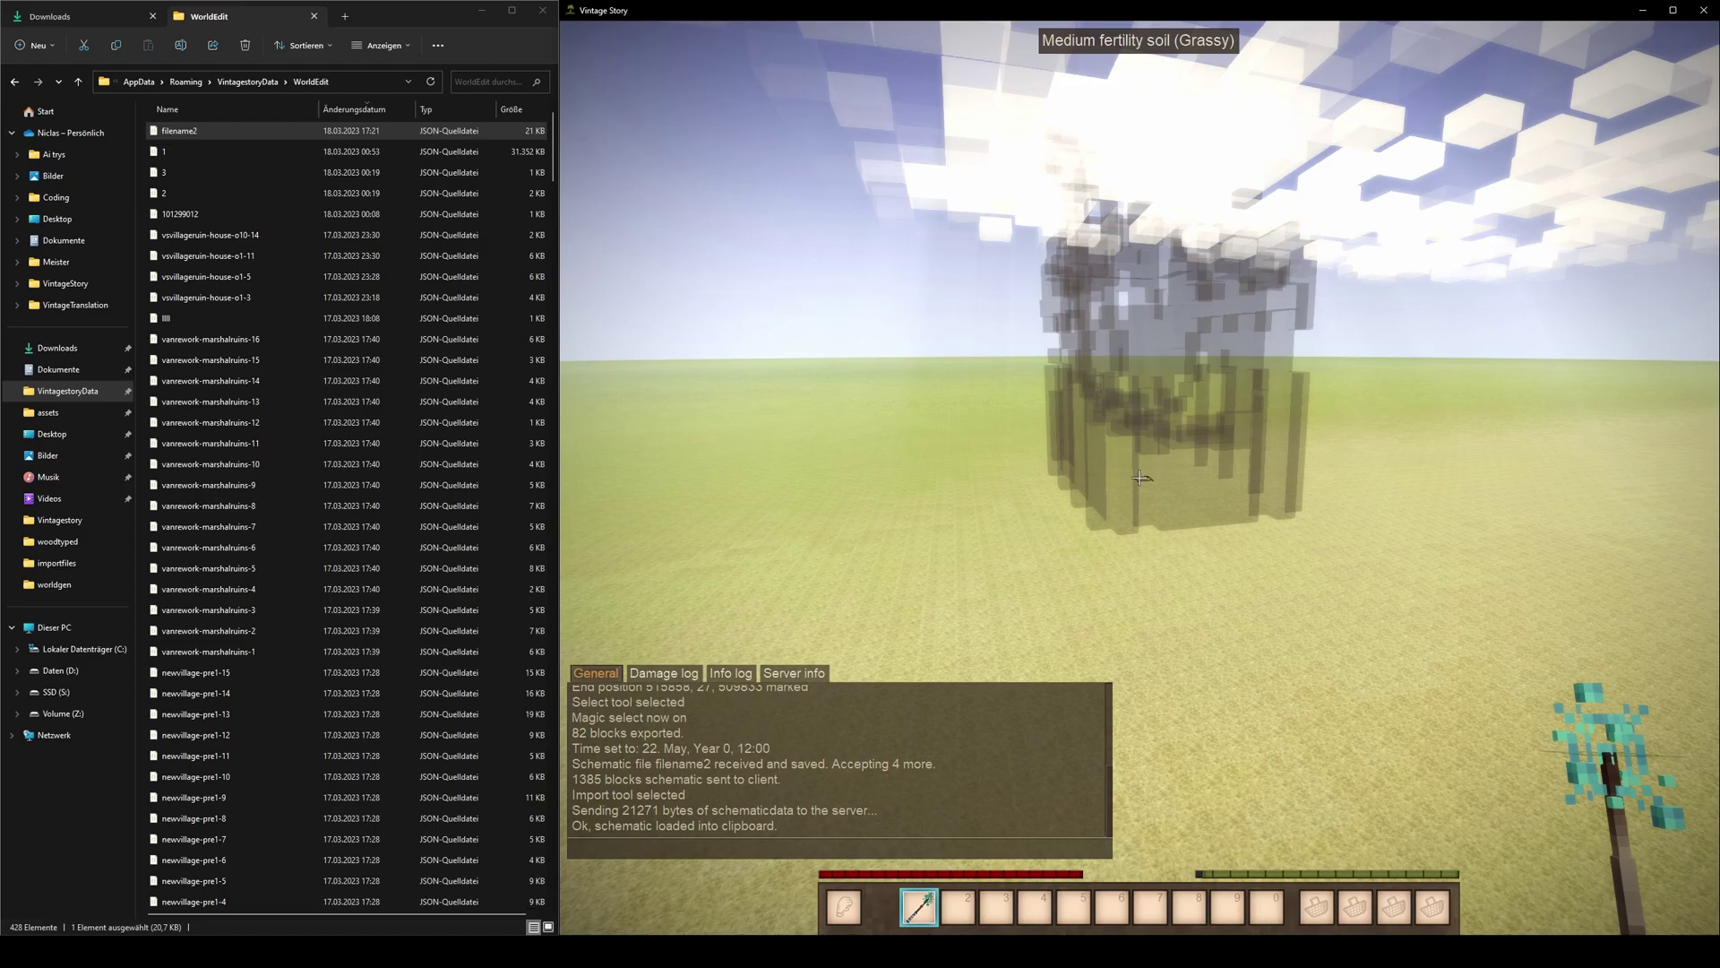
# Take the grass block in hand, place the imported granite ruin on the grass field and view it from above.
pyautogui.press('2')
pyautogui.press('s')
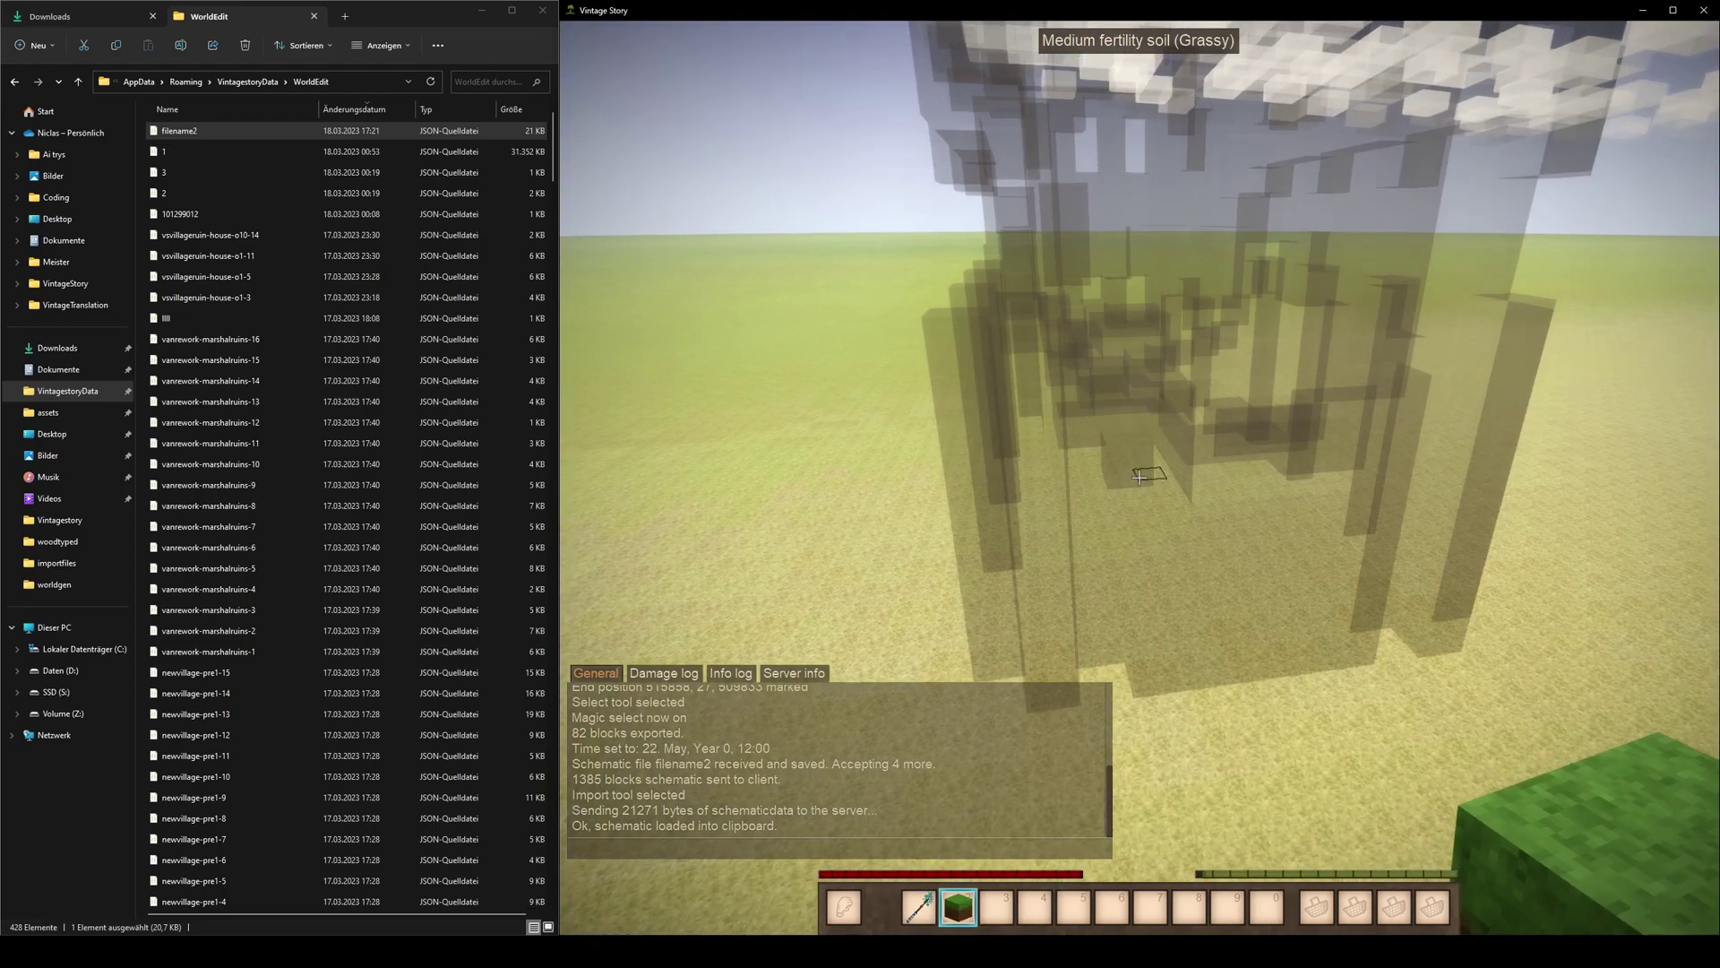
pyautogui.click(1139, 476)
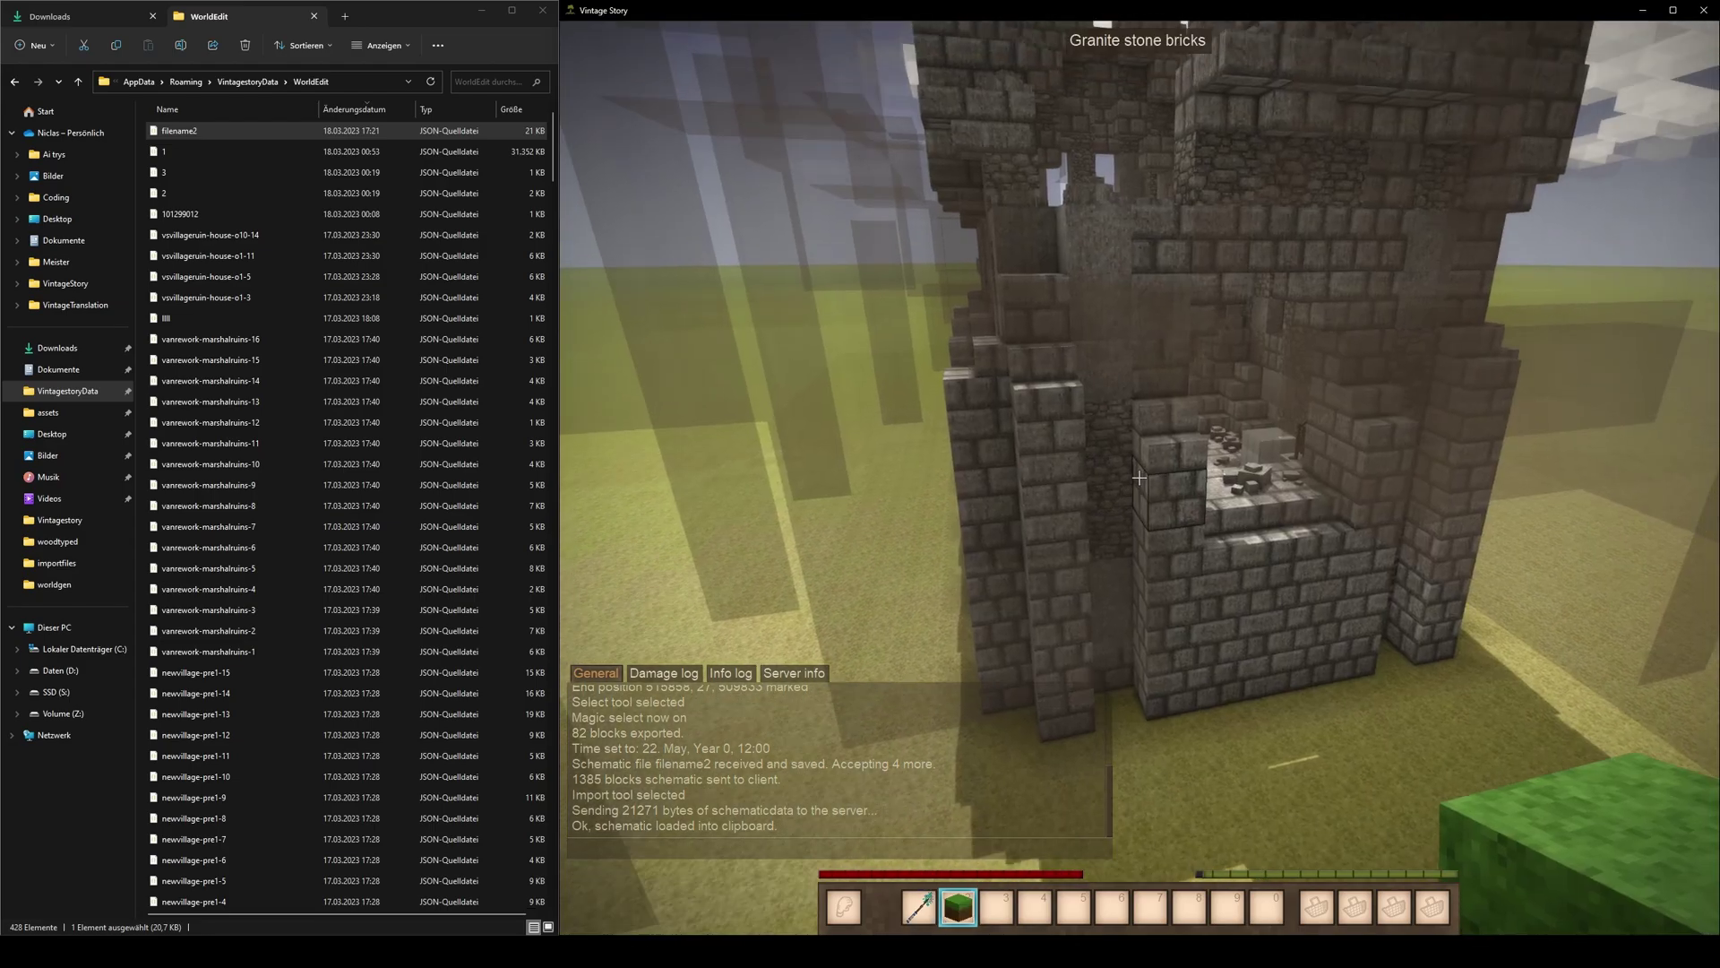
pyautogui.press('w')
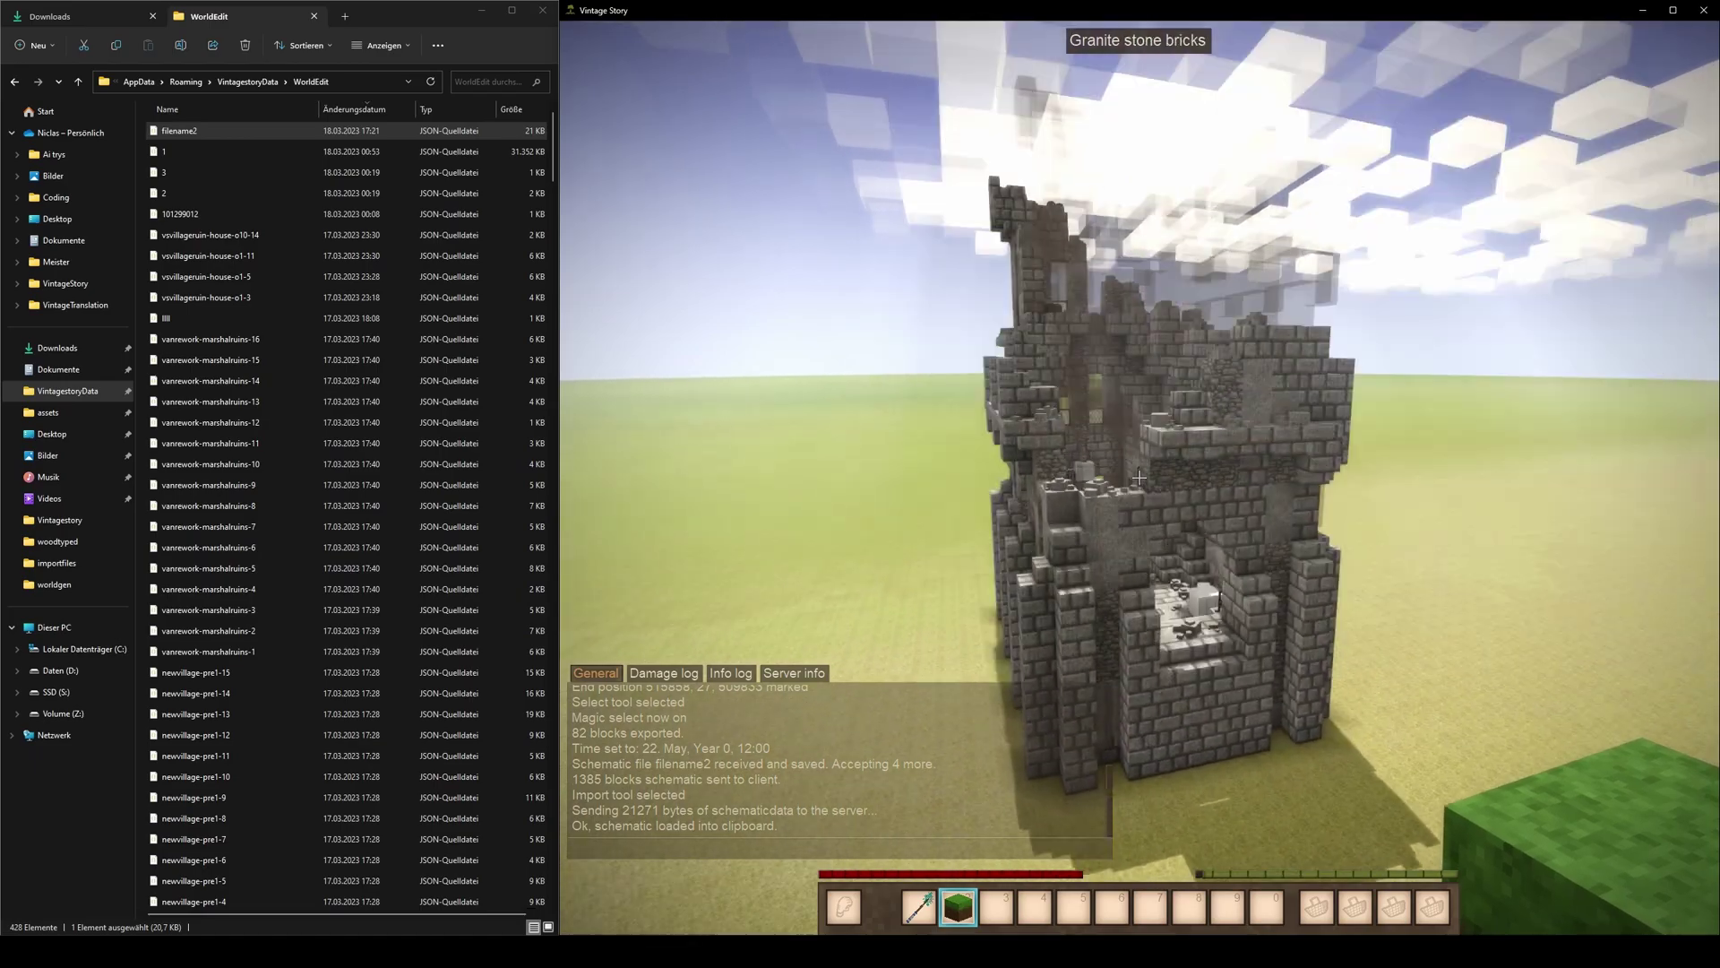
pyautogui.press('space')
pyautogui.press('s')
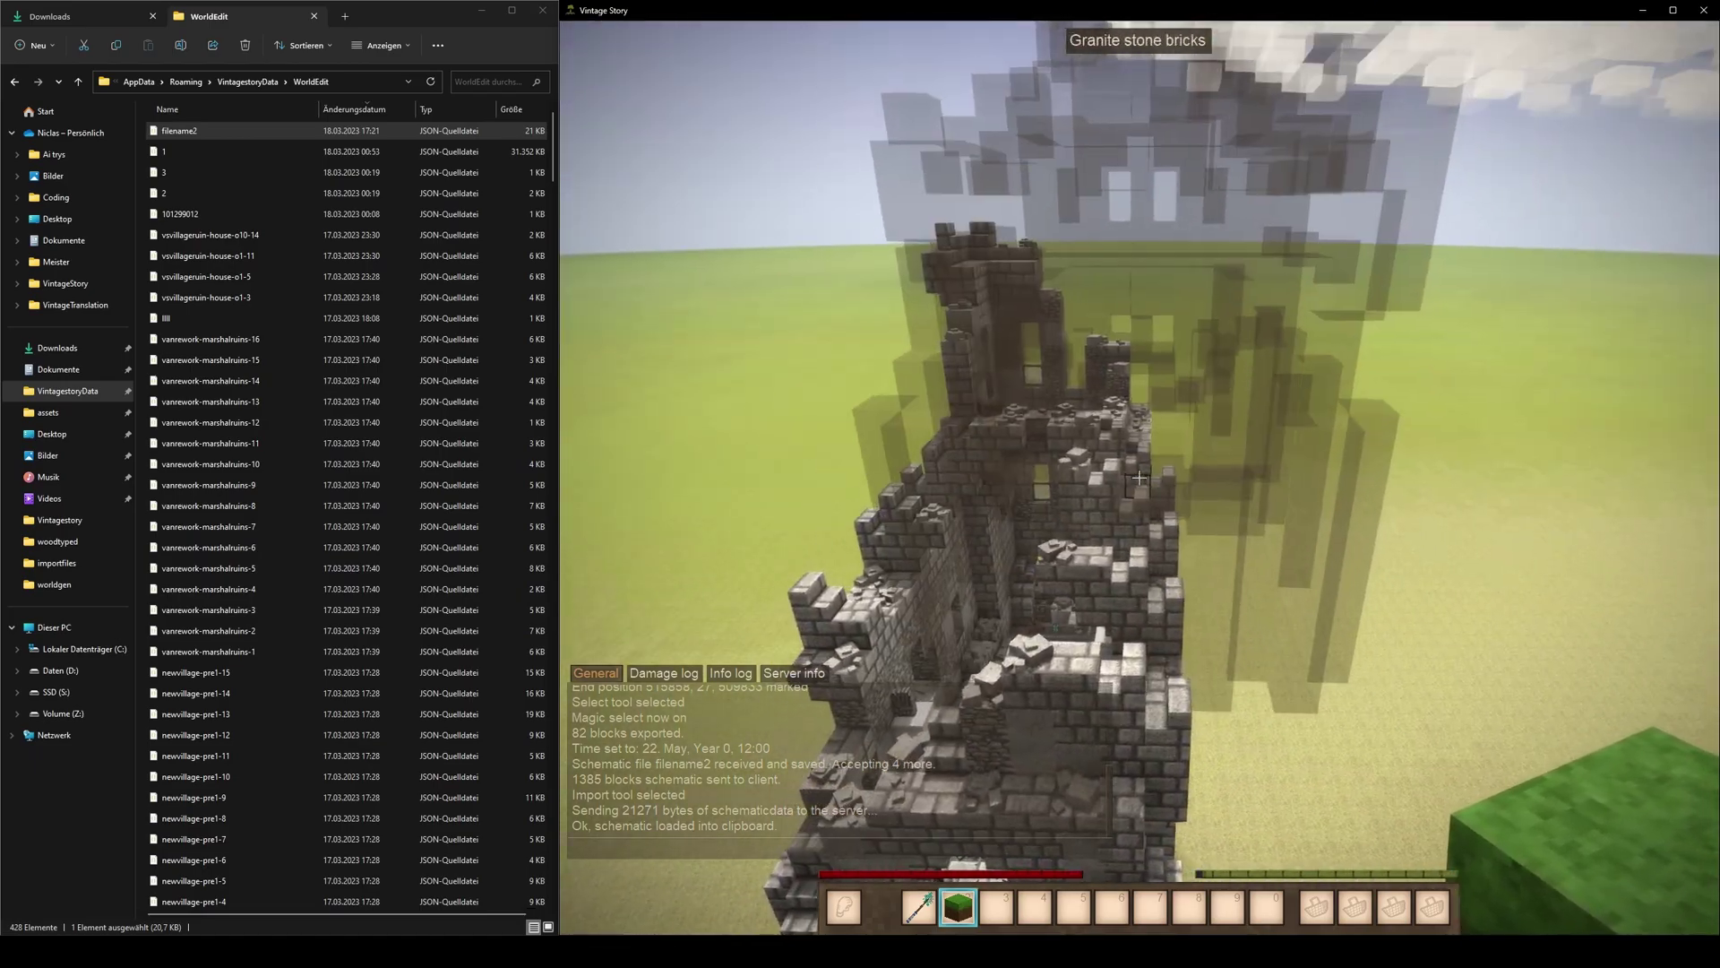